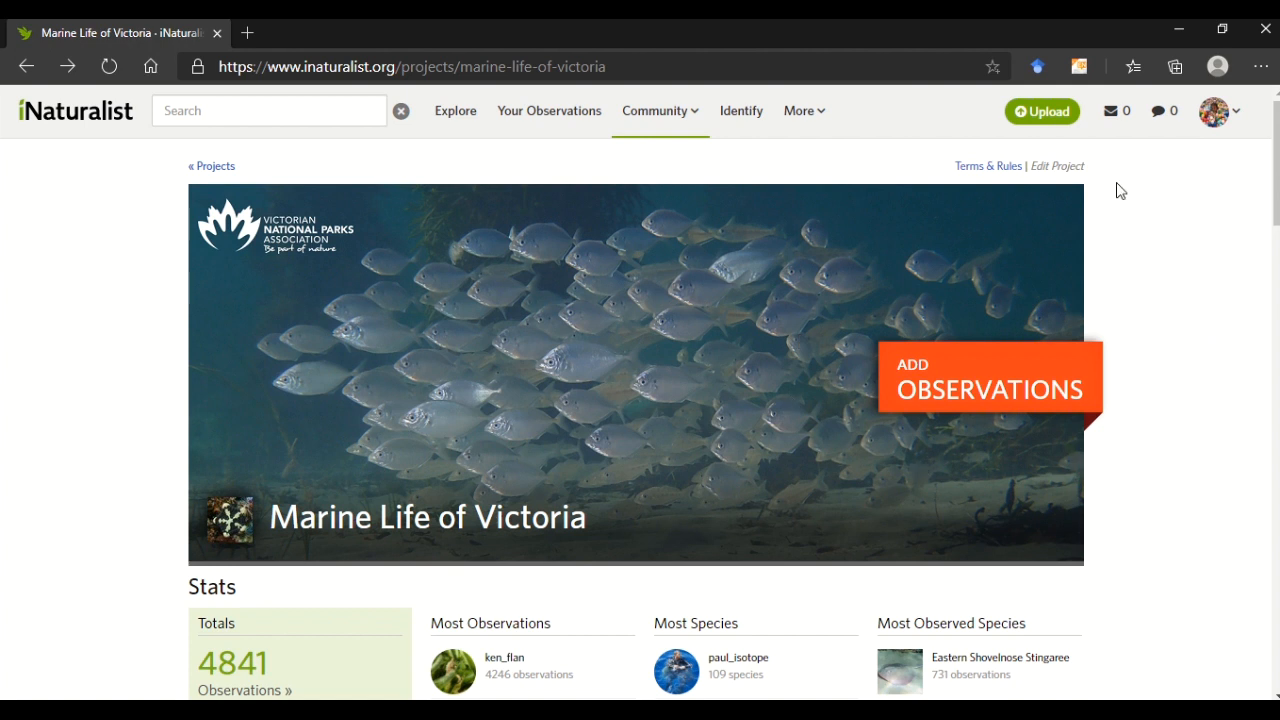
Step: Start an observation upload and add the six photos PB161668 (2) through PB161710 (2) from the iNaturalist folder
left_click(1033, 114)
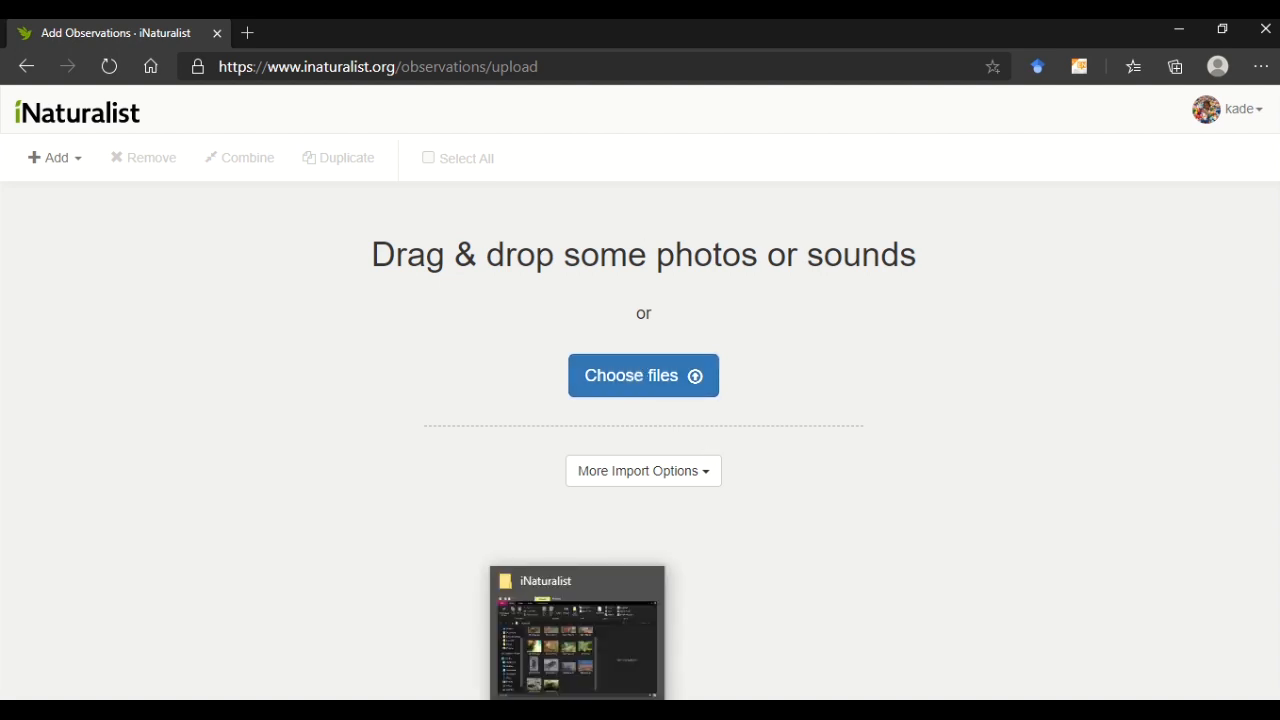
left_click(577, 712)
left_click(514, 462)
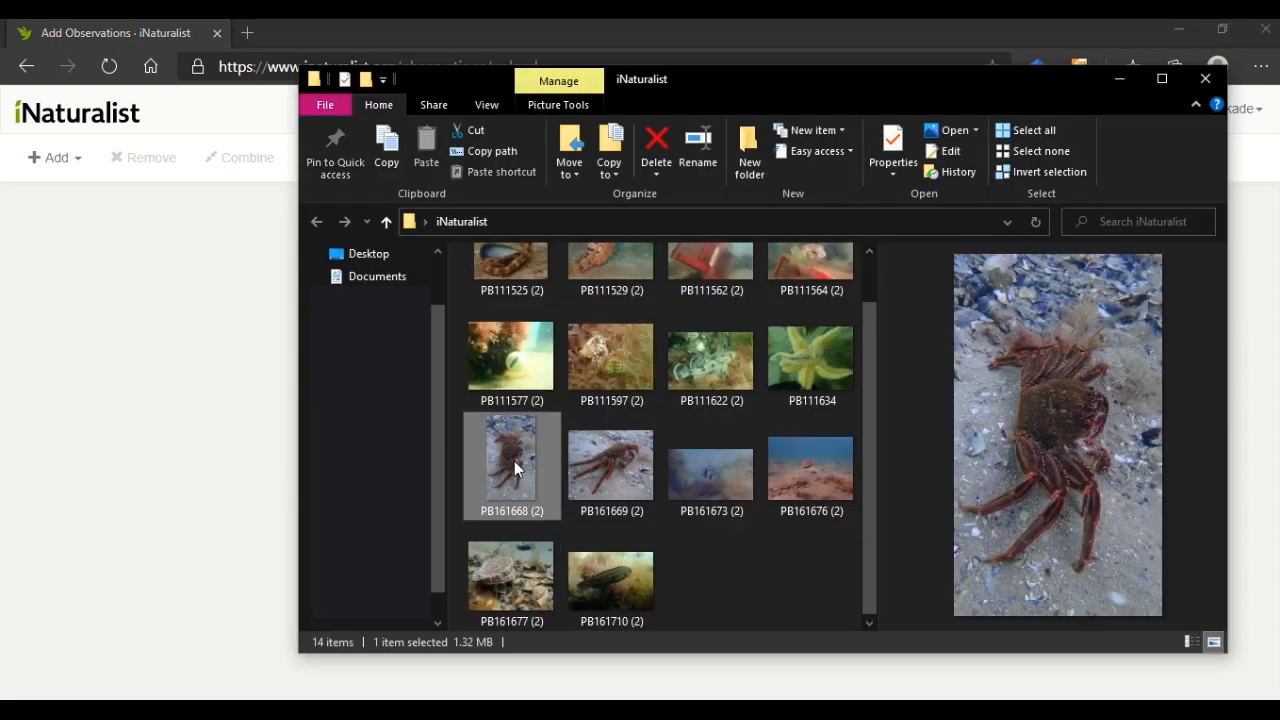
left_click(621, 569, "shift")
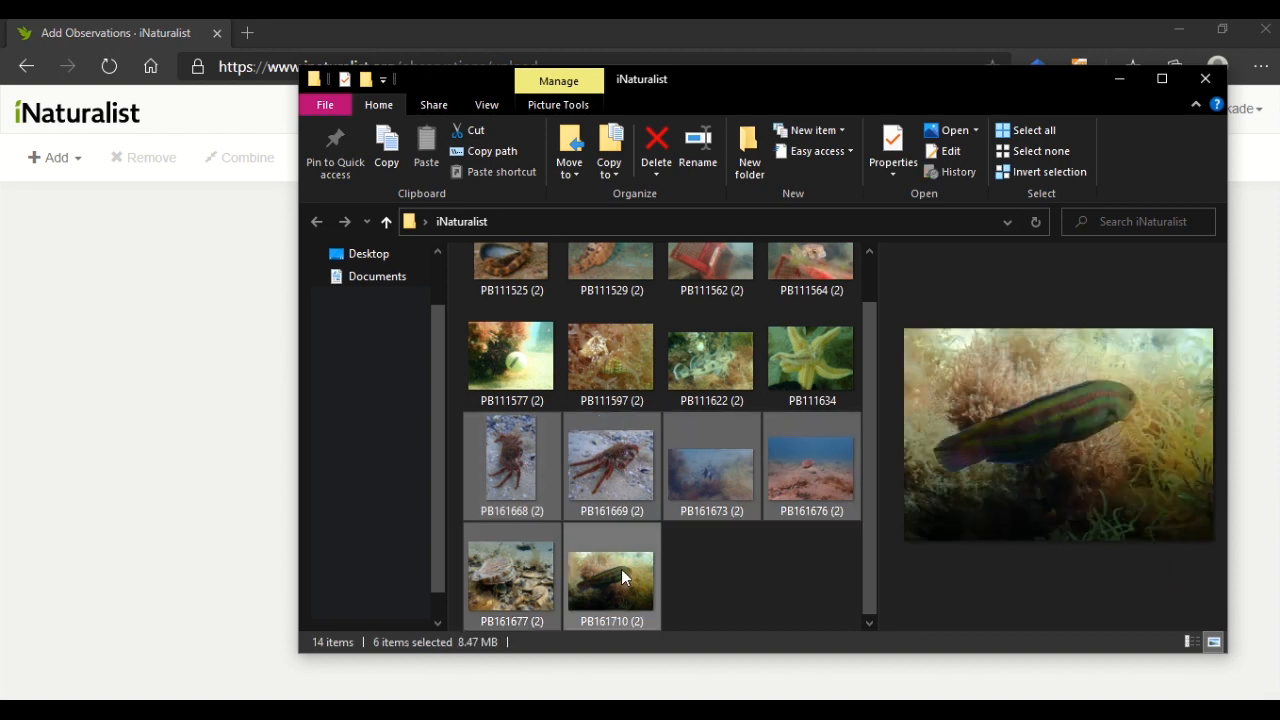
left_click_drag(626, 565, 1017, 420)
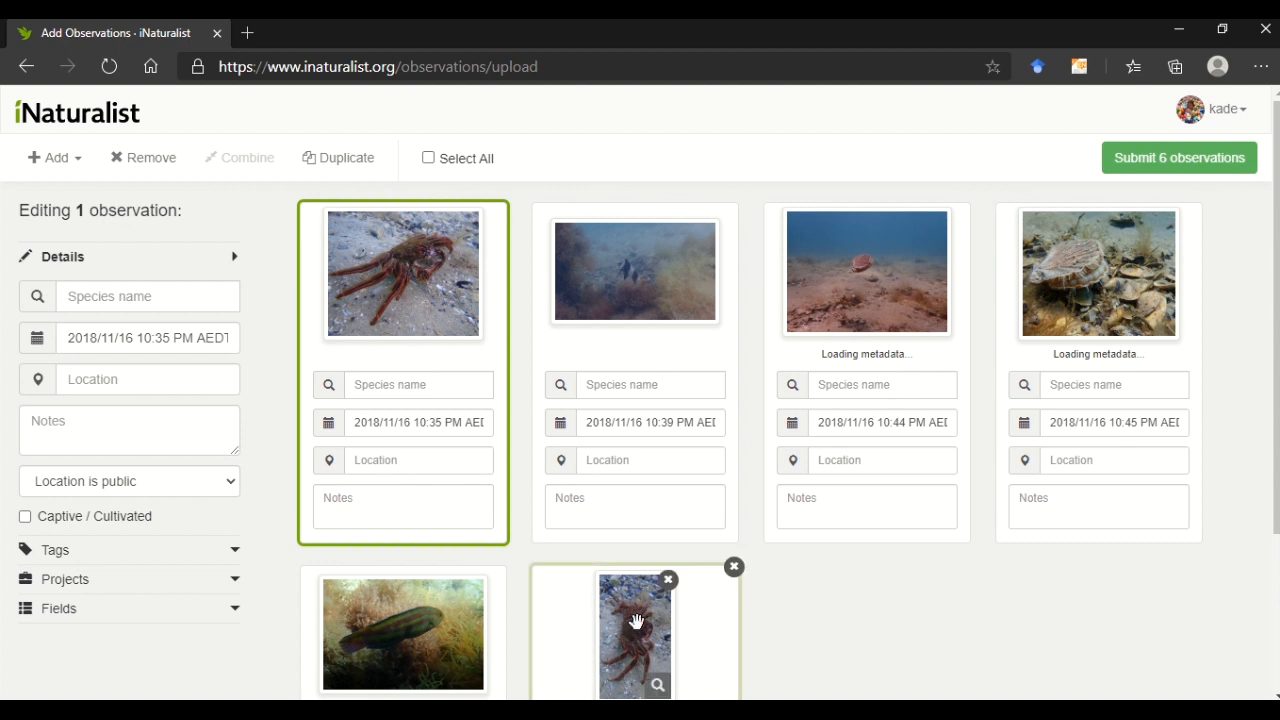
Step: Merge the two crab photos into one observation and the two scallop photos into another, and check the crab photos
left_click_drag(631, 622, 416, 372)
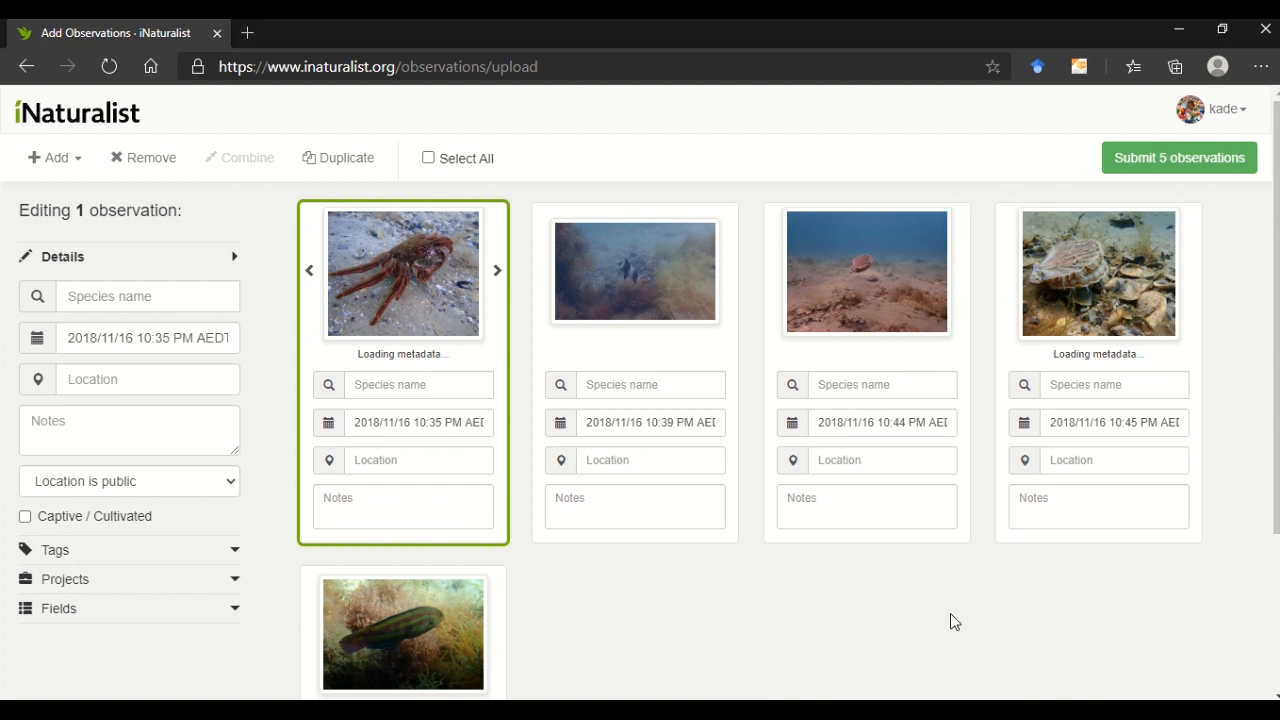
left_click_drag(1117, 311, 895, 323)
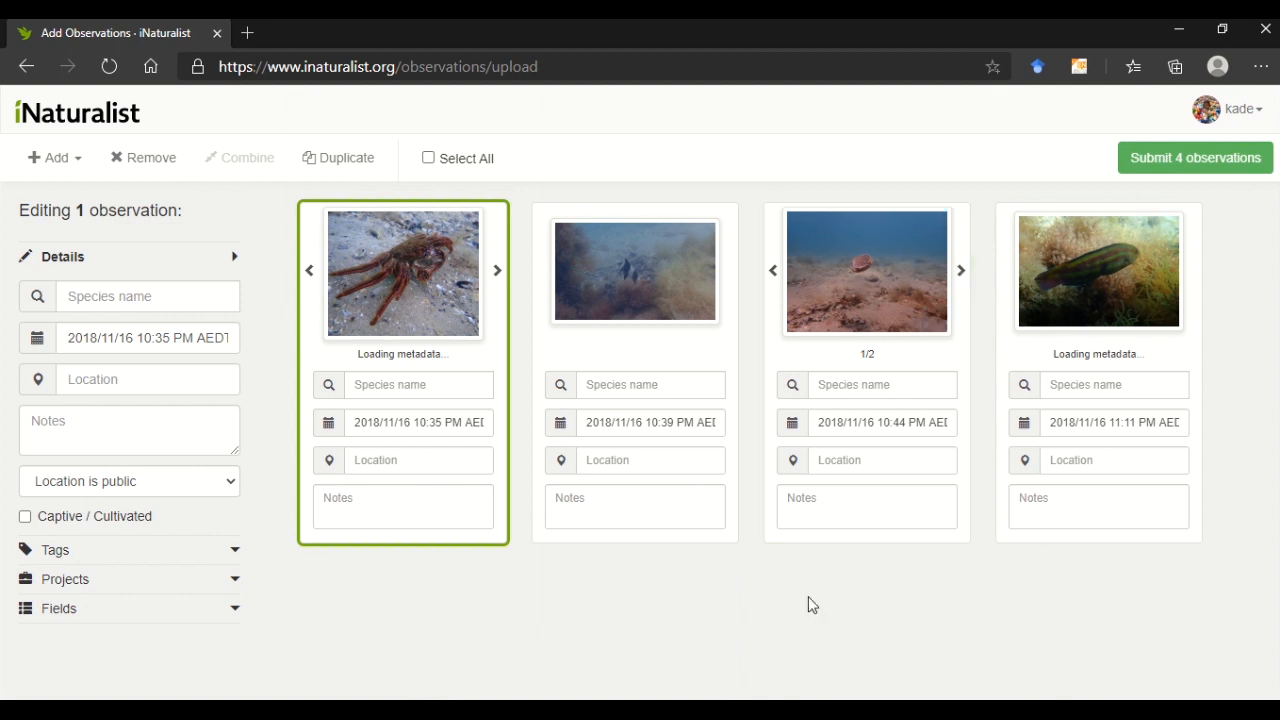
left_click(497, 271)
left_click(970, 283)
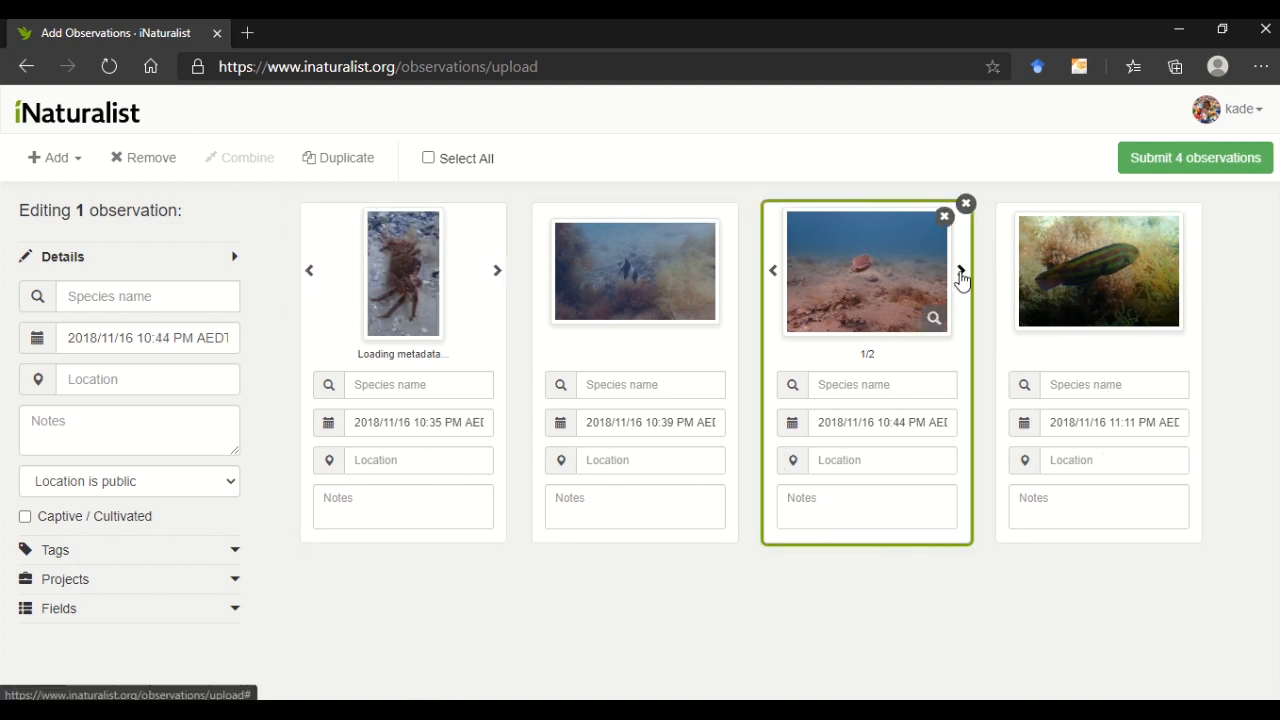
Step: Check the date and time of the crab observation in its calendar
left_click(457, 514)
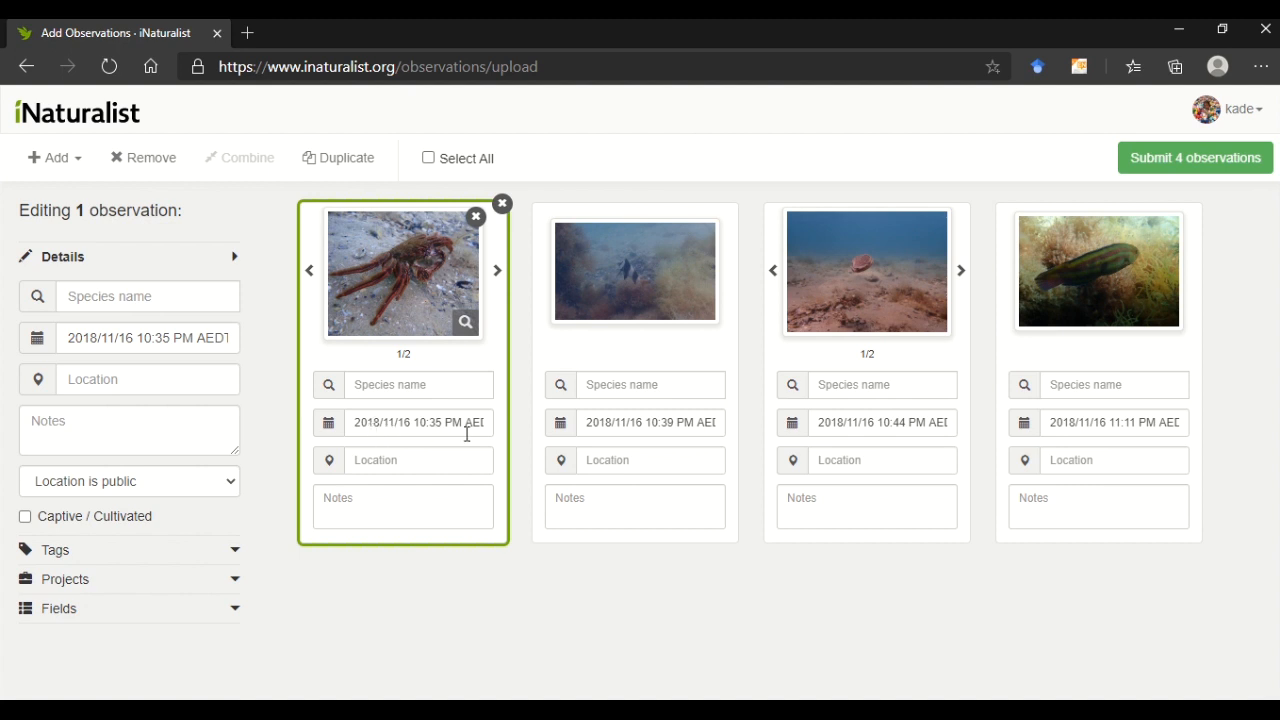
left_click(414, 430)
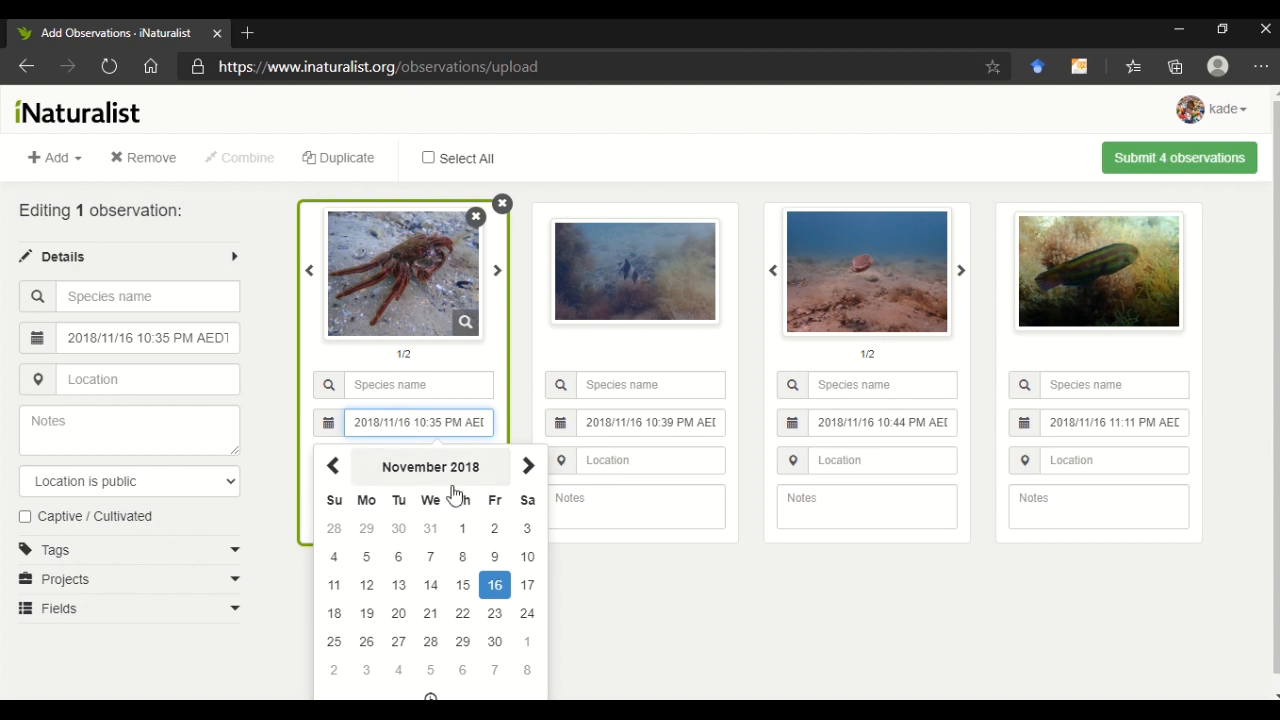
left_click(760, 603)
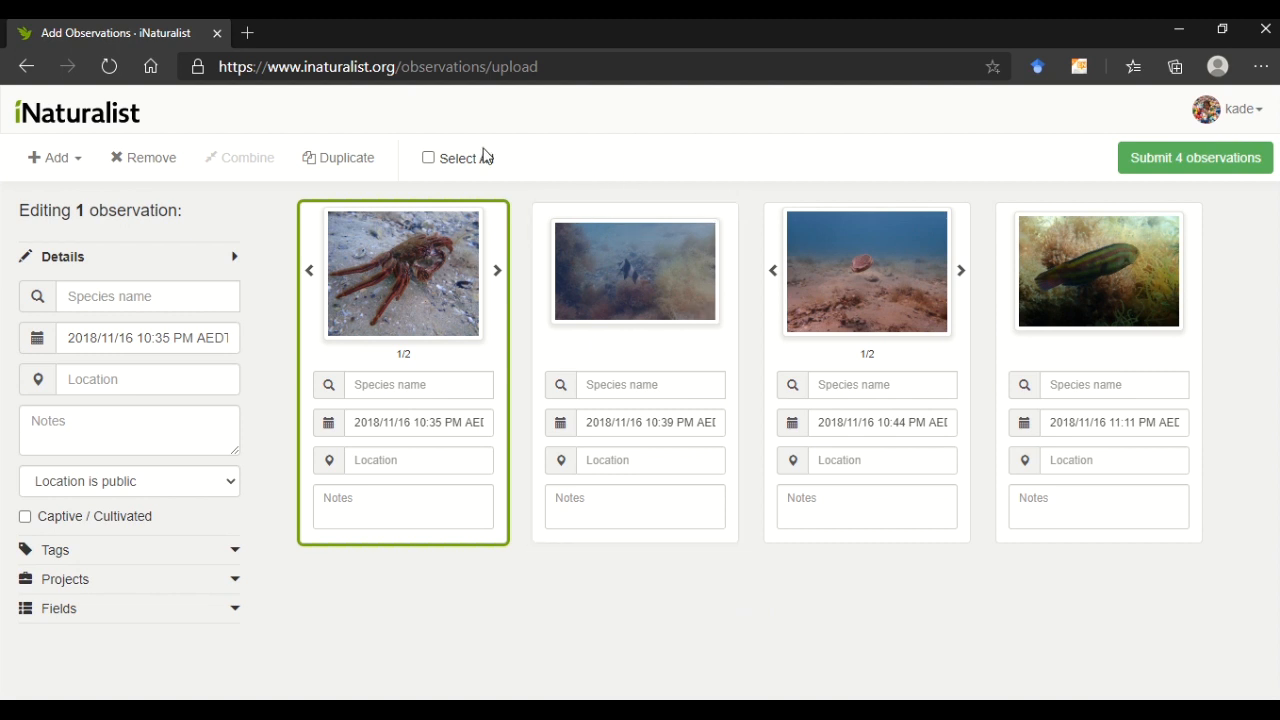
Step: Select all observations and add them to the Marine Life of Victoria project
left_click(429, 159)
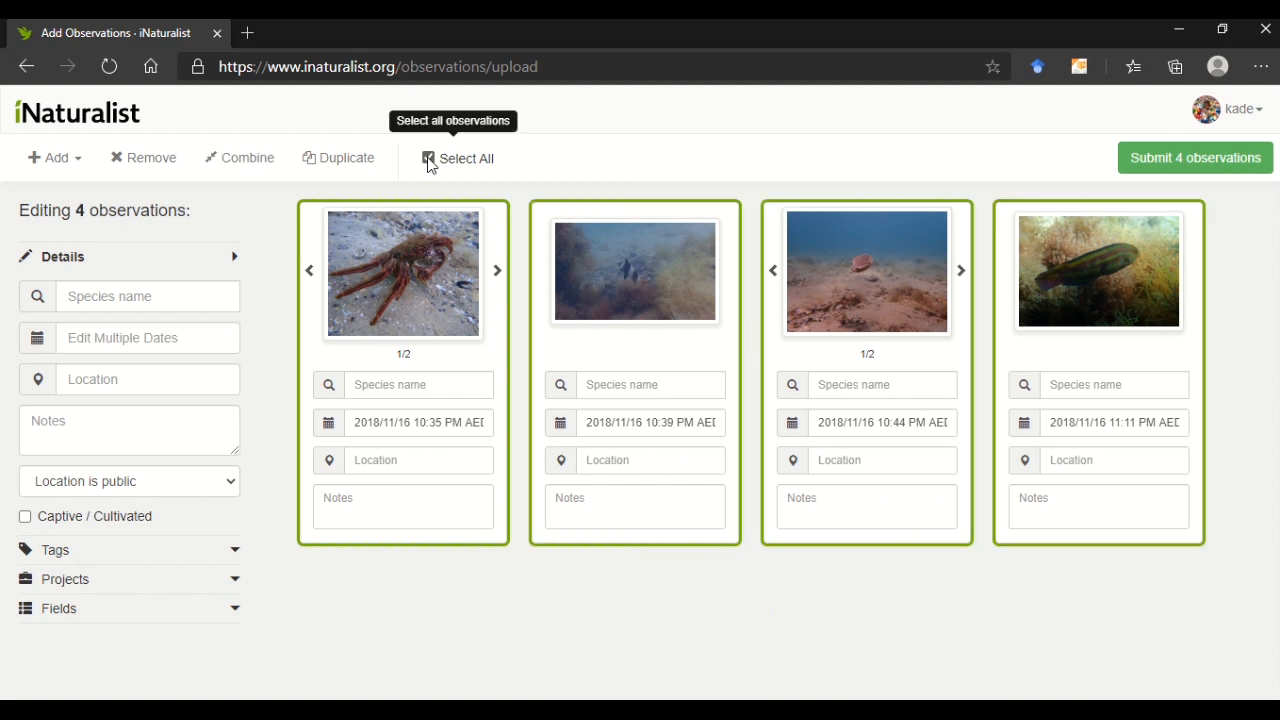
left_click(235, 580)
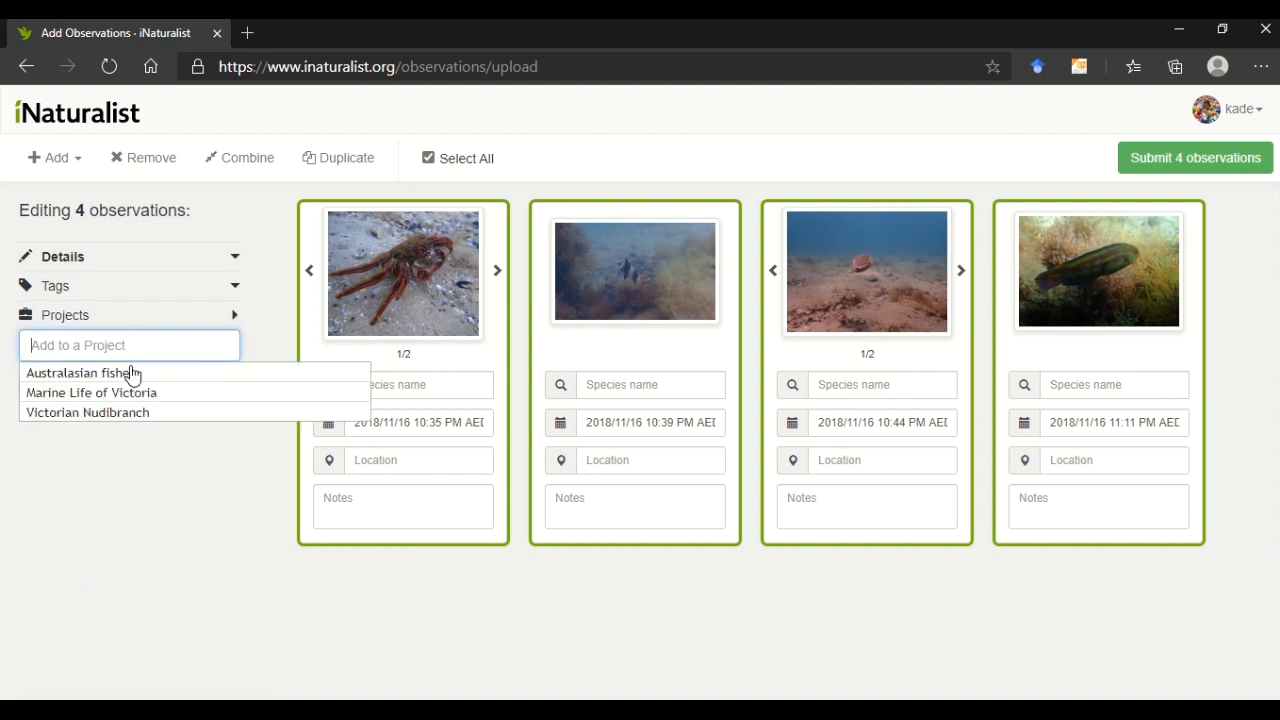
type("marine")
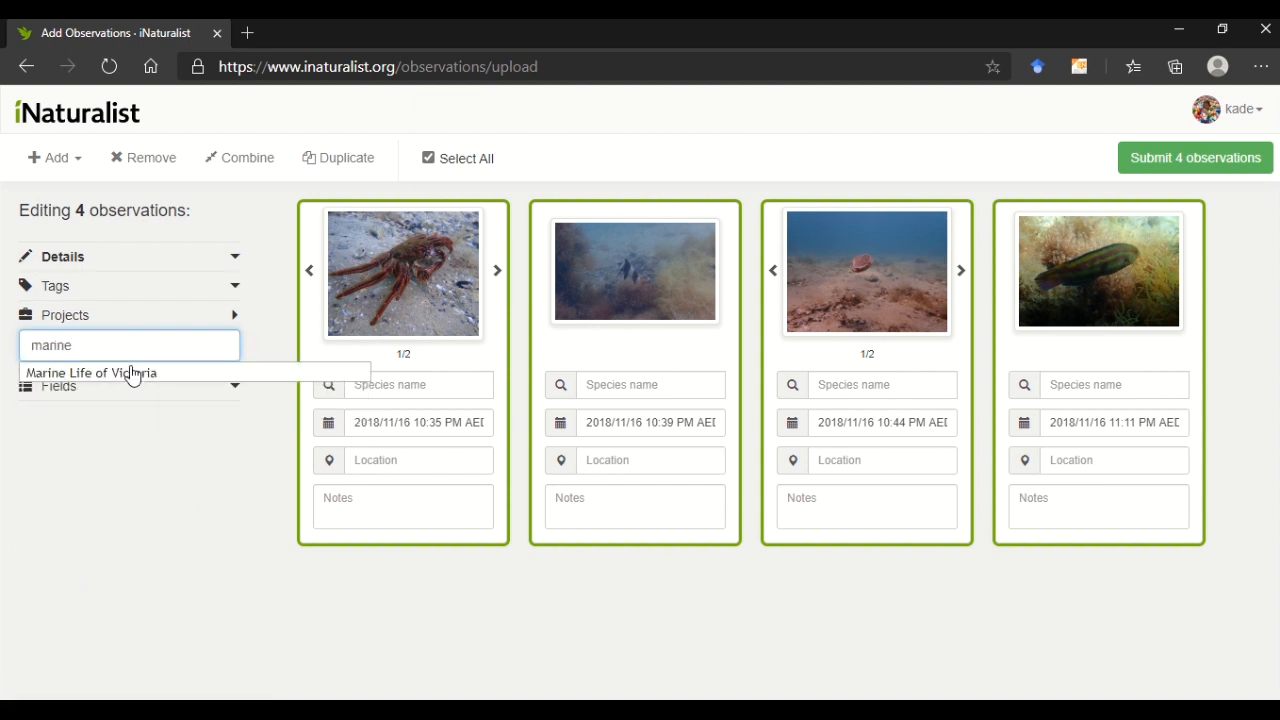
left_click(131, 374)
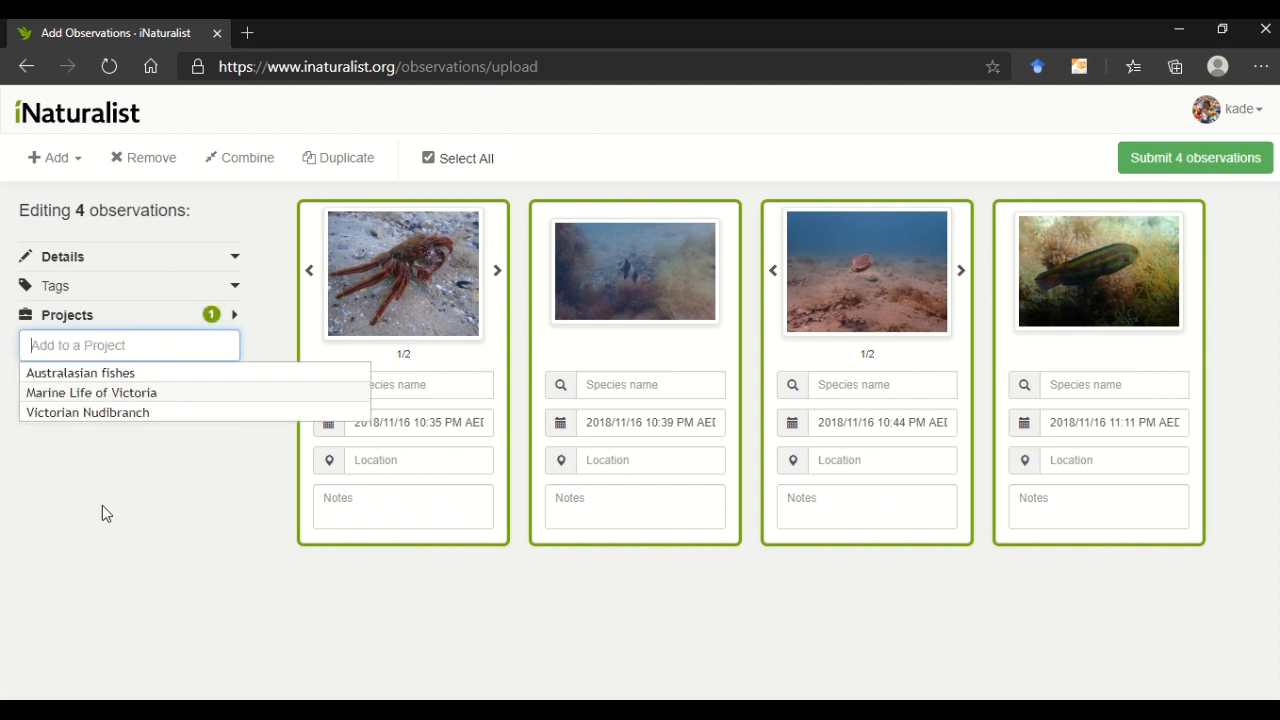
Step: Open the location map for all selected observations, search for "rye pier" and choose Rye Pier, Rye VIC, Australia
left_click(236, 258)
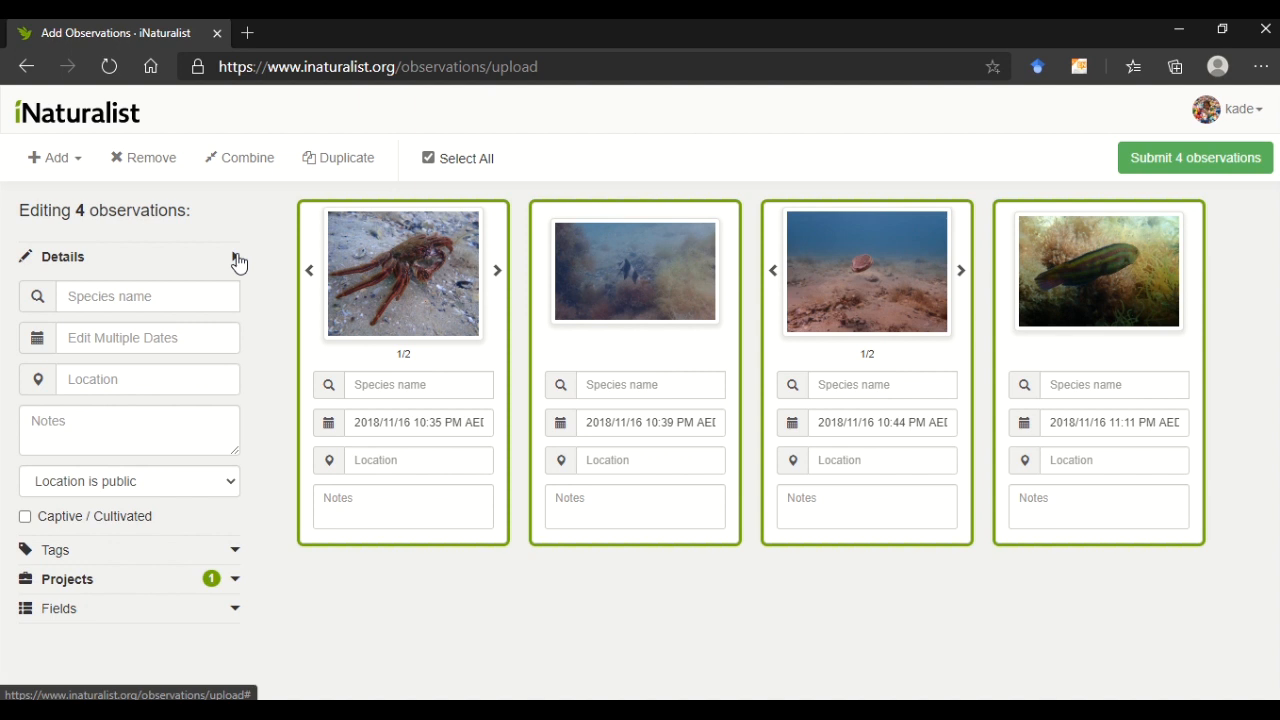
left_click(139, 386)
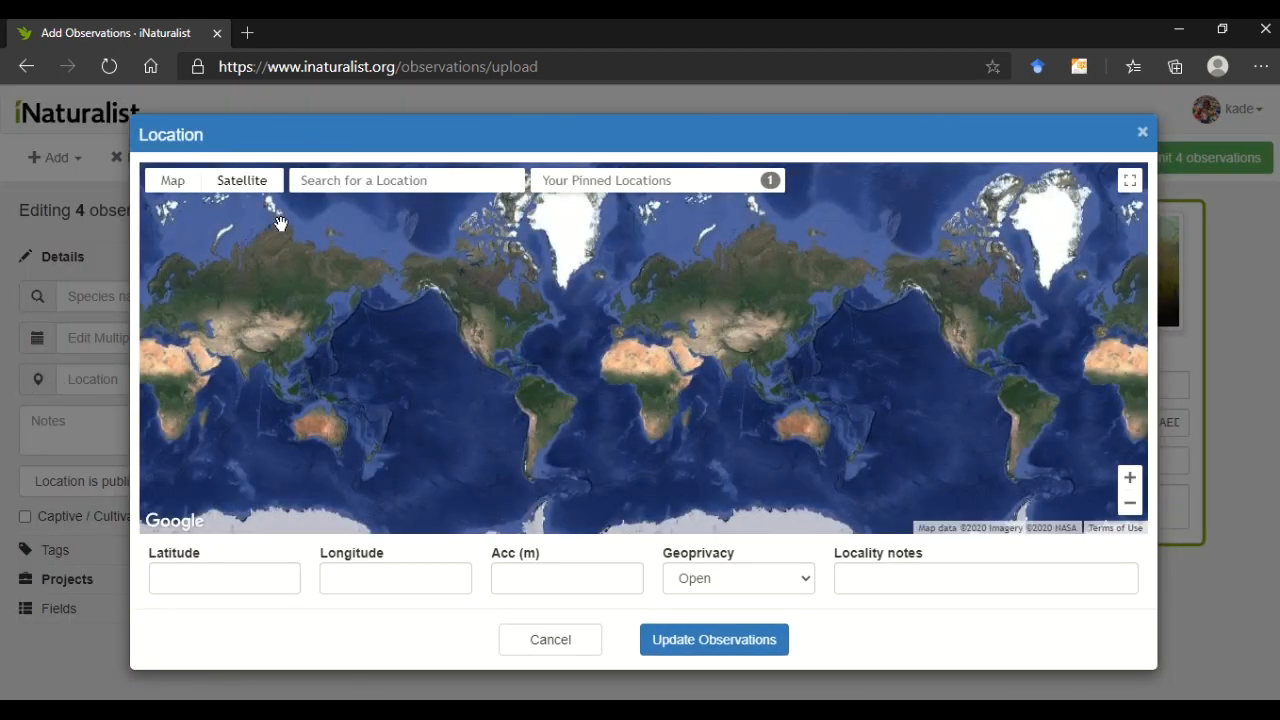
left_click(342, 186)
type("rye pier")
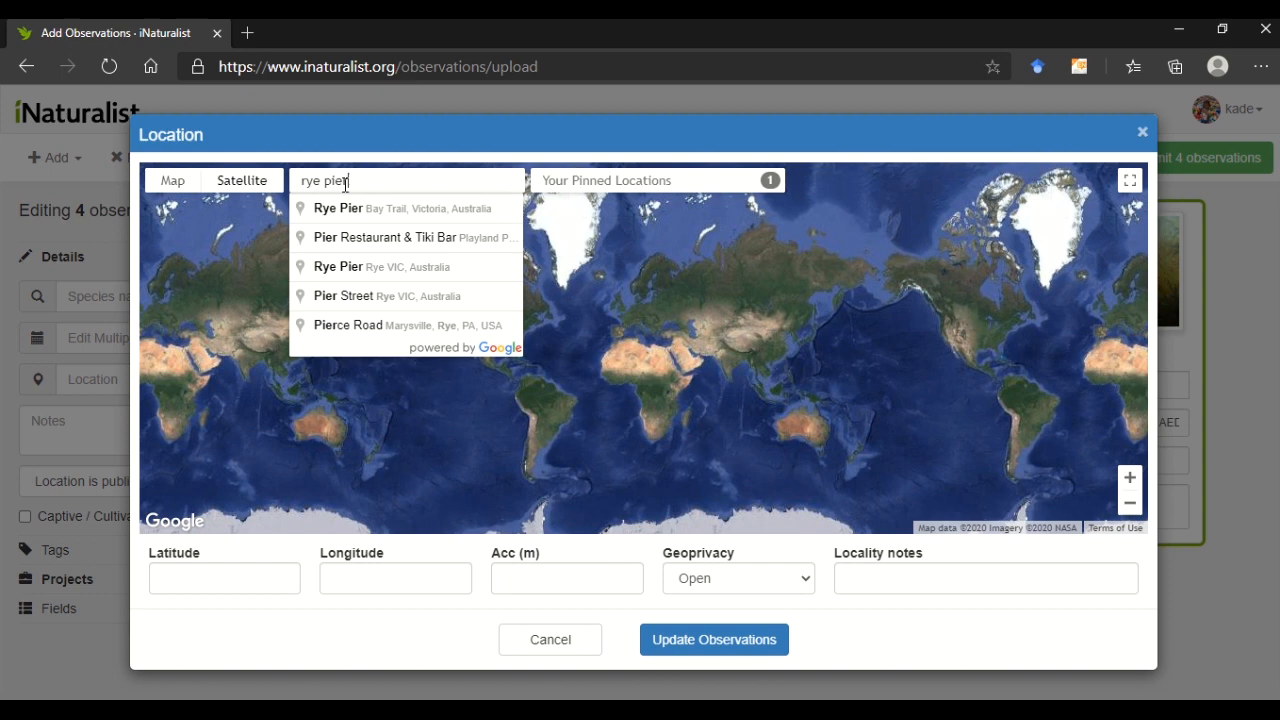
left_click(346, 266)
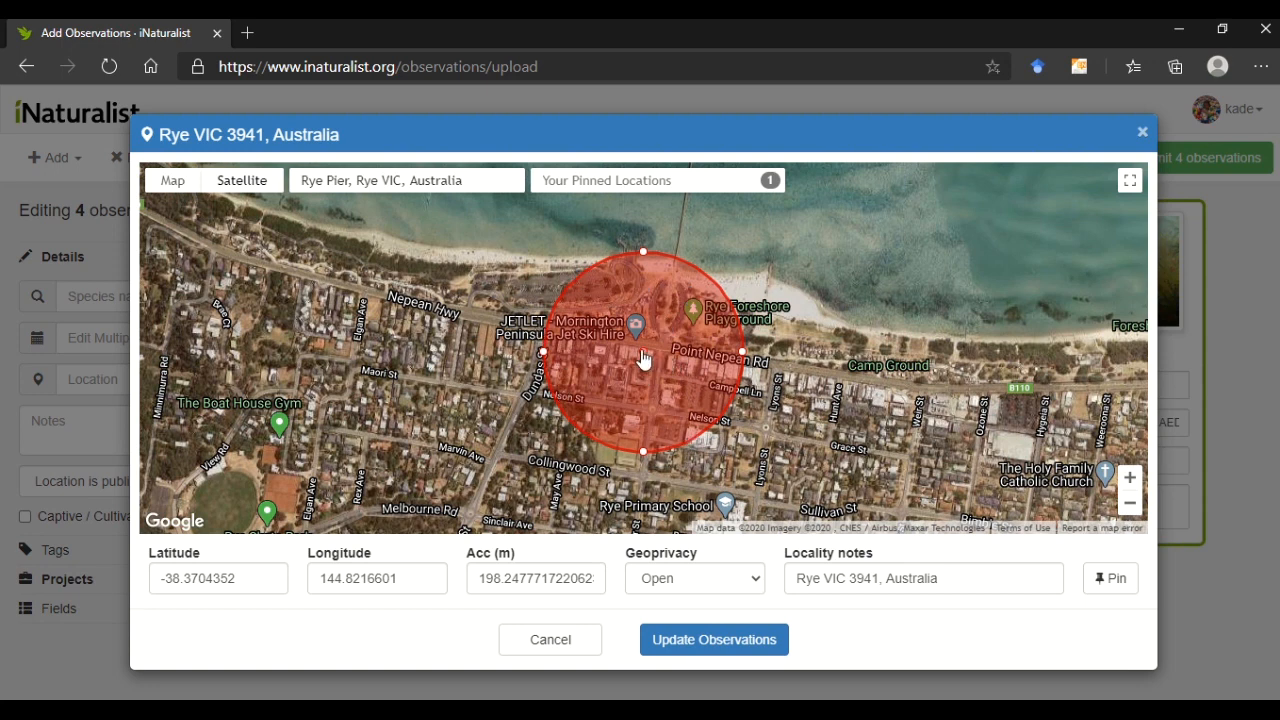
Step: Move the location circle over the pier, enlarge it to an accuracy of about 232 m and apply it to the observations
left_click_drag(643, 358, 694, 213)
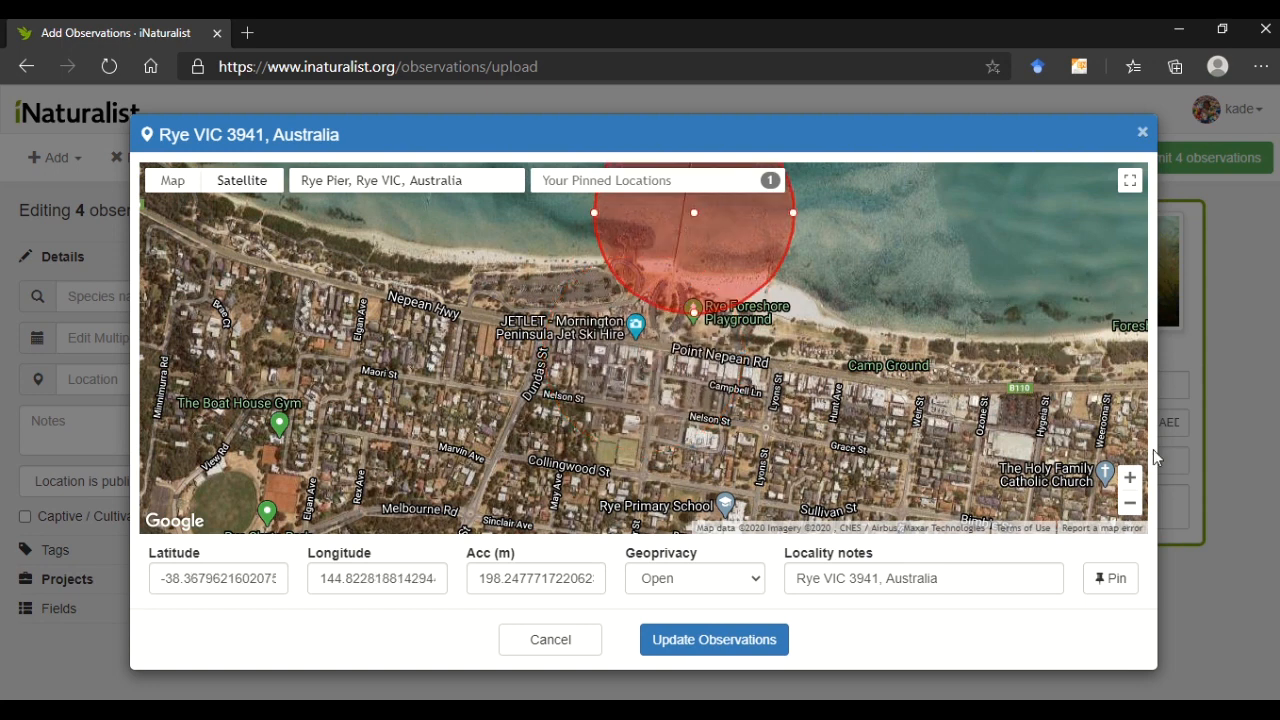
left_click_drag(906, 244, 857, 400)
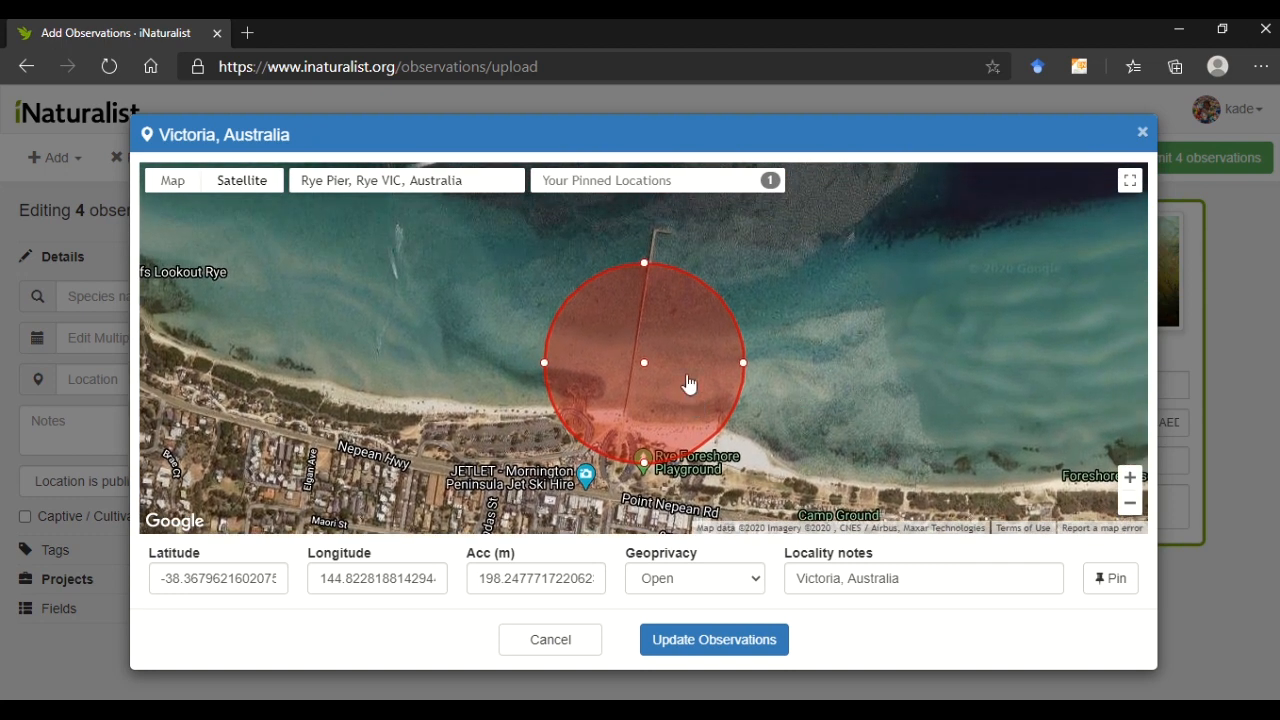
left_click_drag(645, 368, 652, 320)
left_click_drag(759, 318, 762, 296)
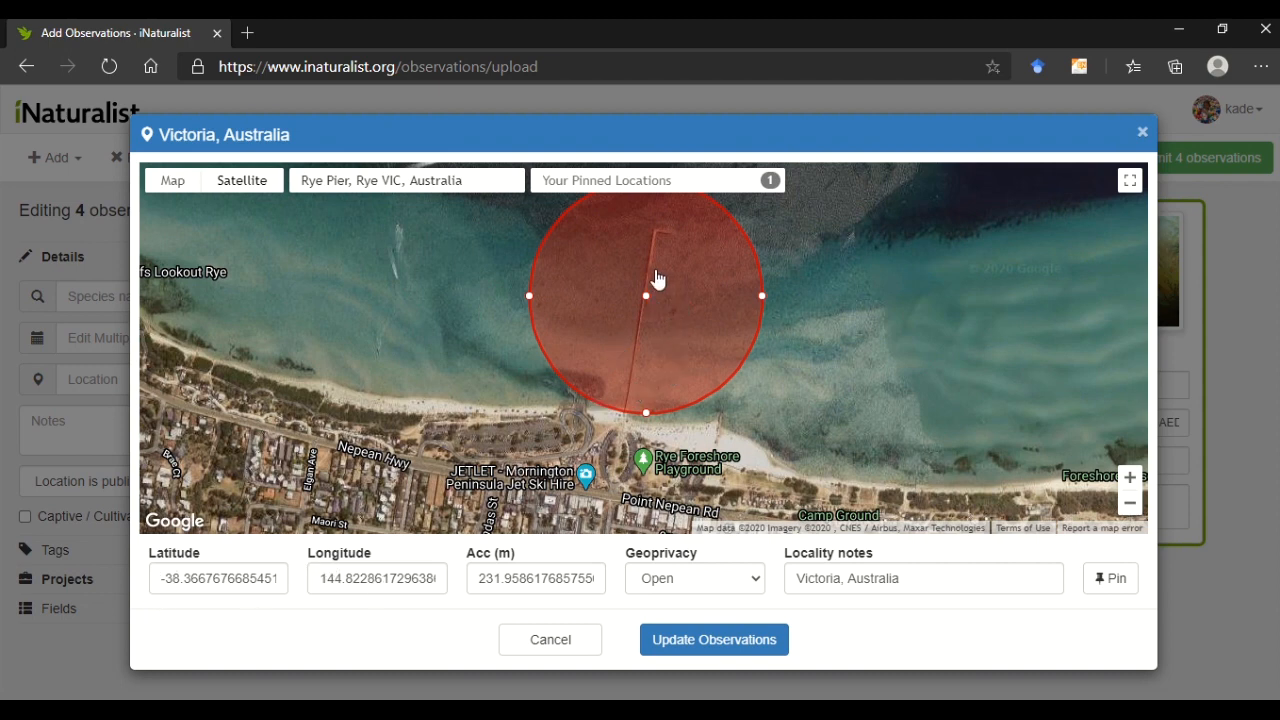
left_click(703, 648)
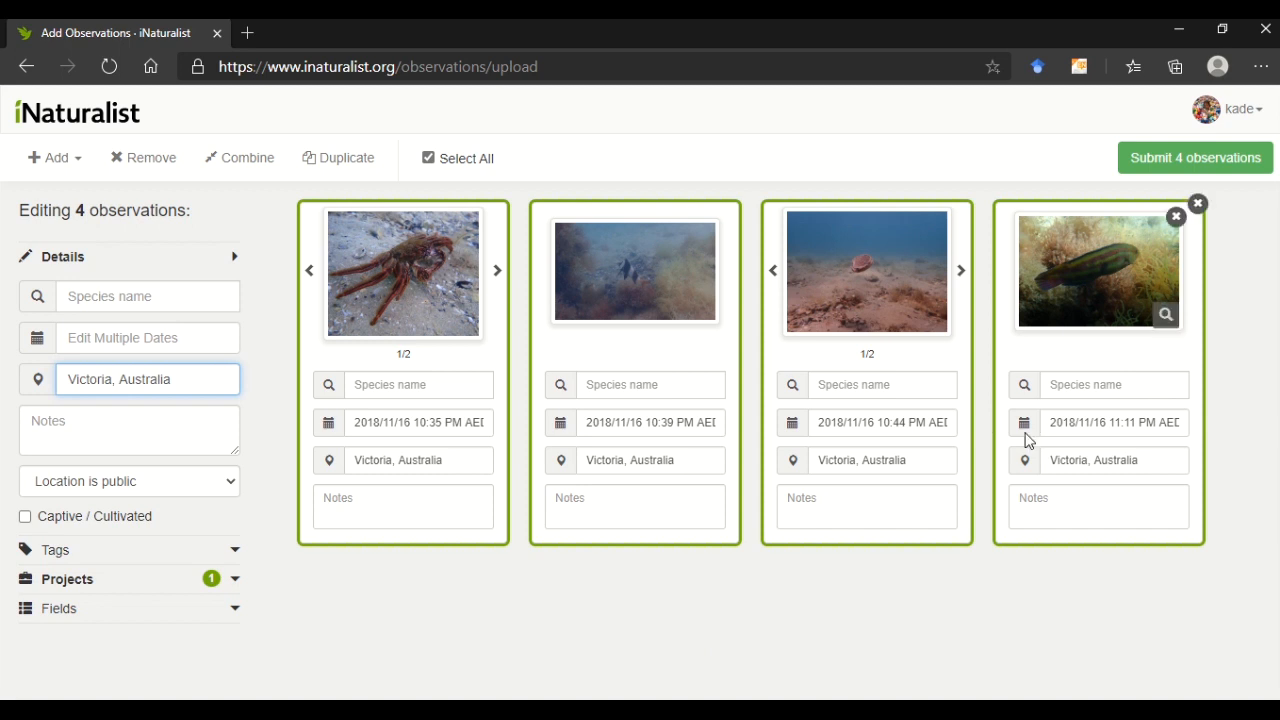
Step: Deselect the observations, then identify the crab as Red Rock Crab and the striped fish as Magpie Perch
left_click(493, 585)
left_click(399, 476)
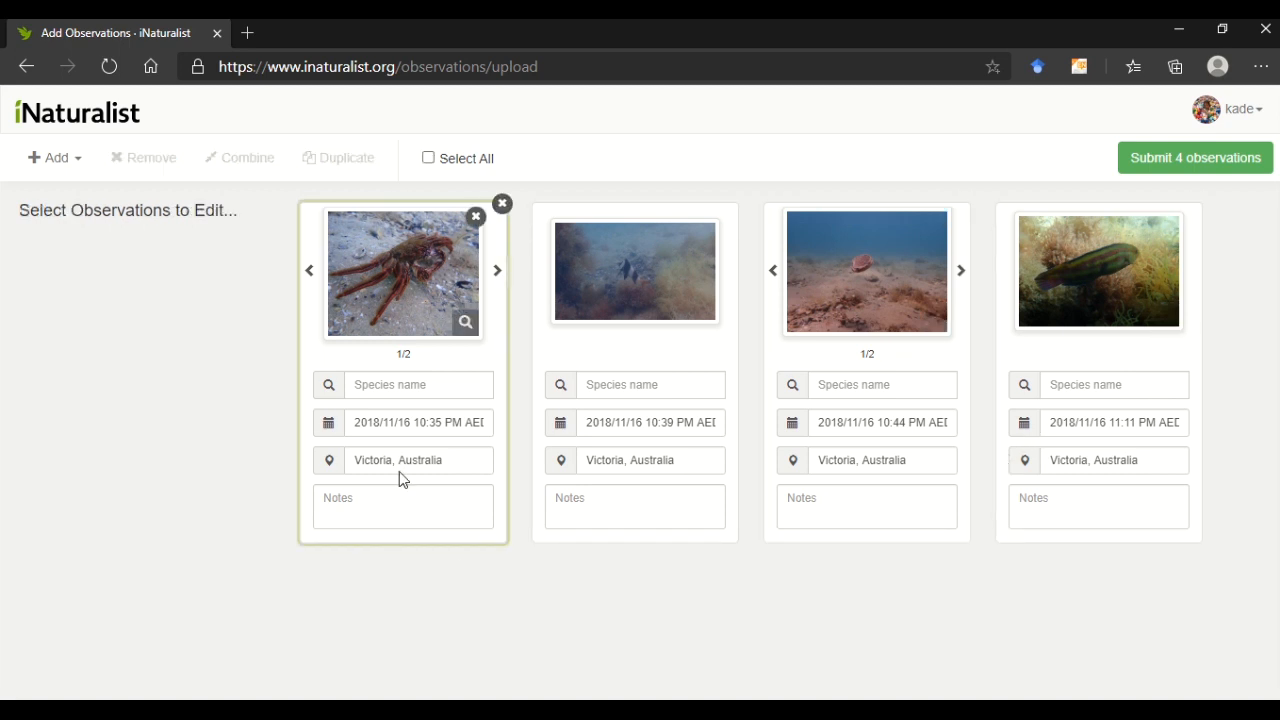
left_click(399, 384)
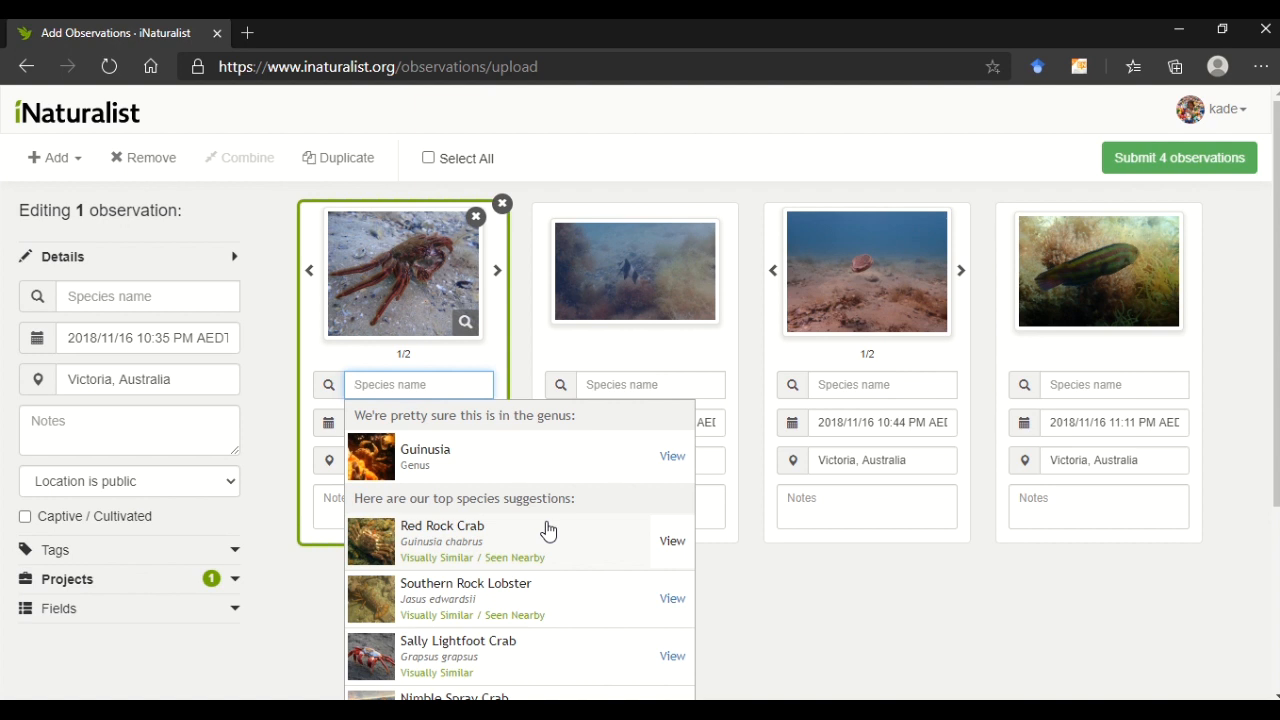
left_click(474, 541)
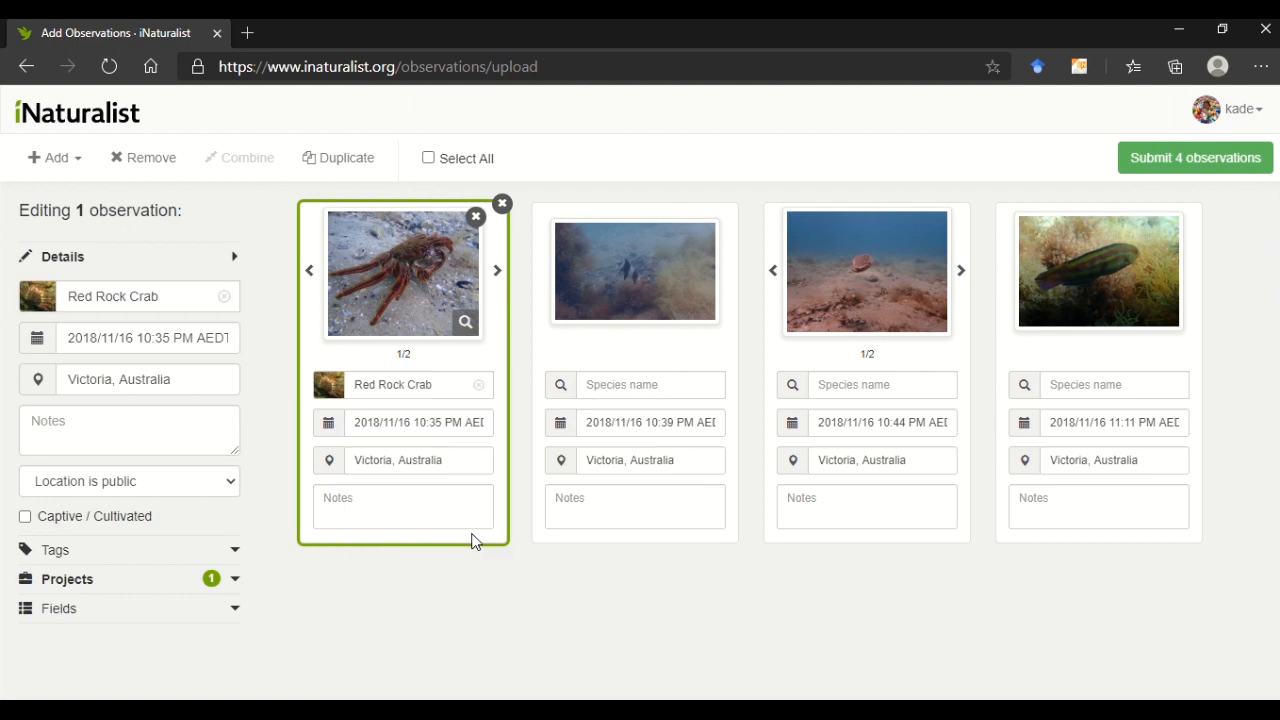
left_click(639, 384)
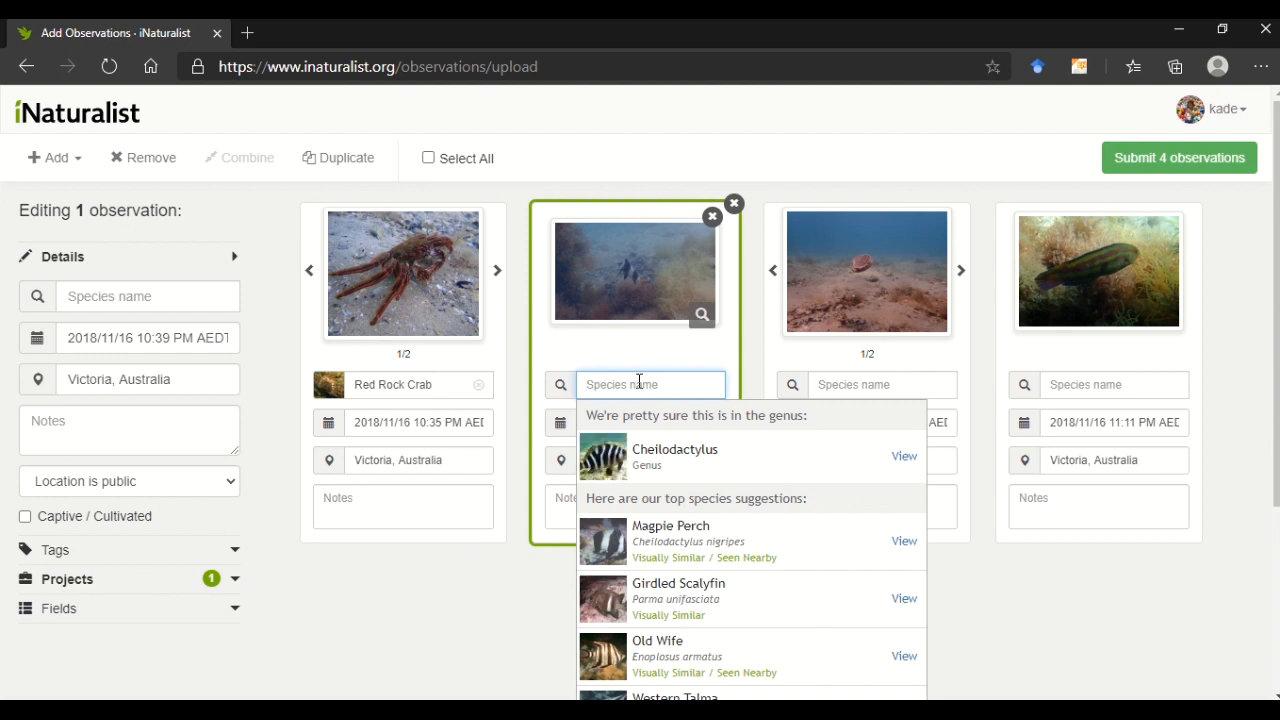
left_click(678, 548)
Step: Look up "scallop" for the third observation, then search "pecten fumatus" instead and identify it as Commercial Scallop
left_click(914, 384)
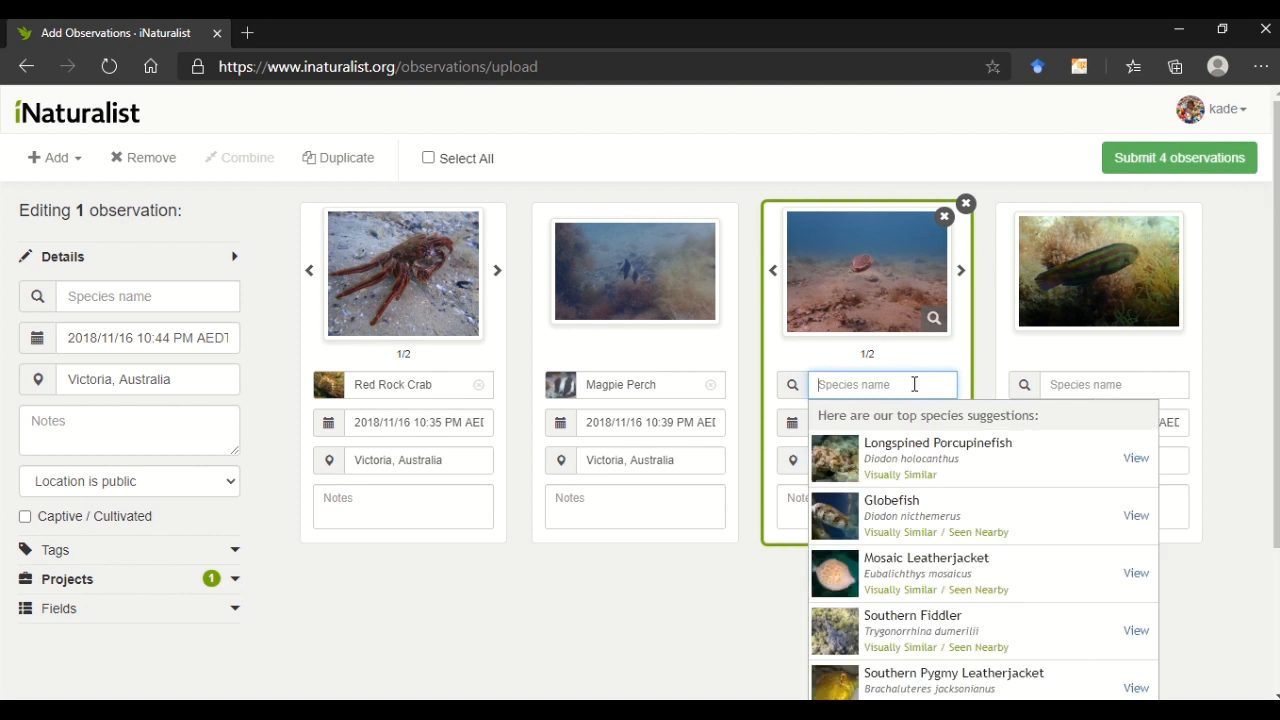
type("scallop")
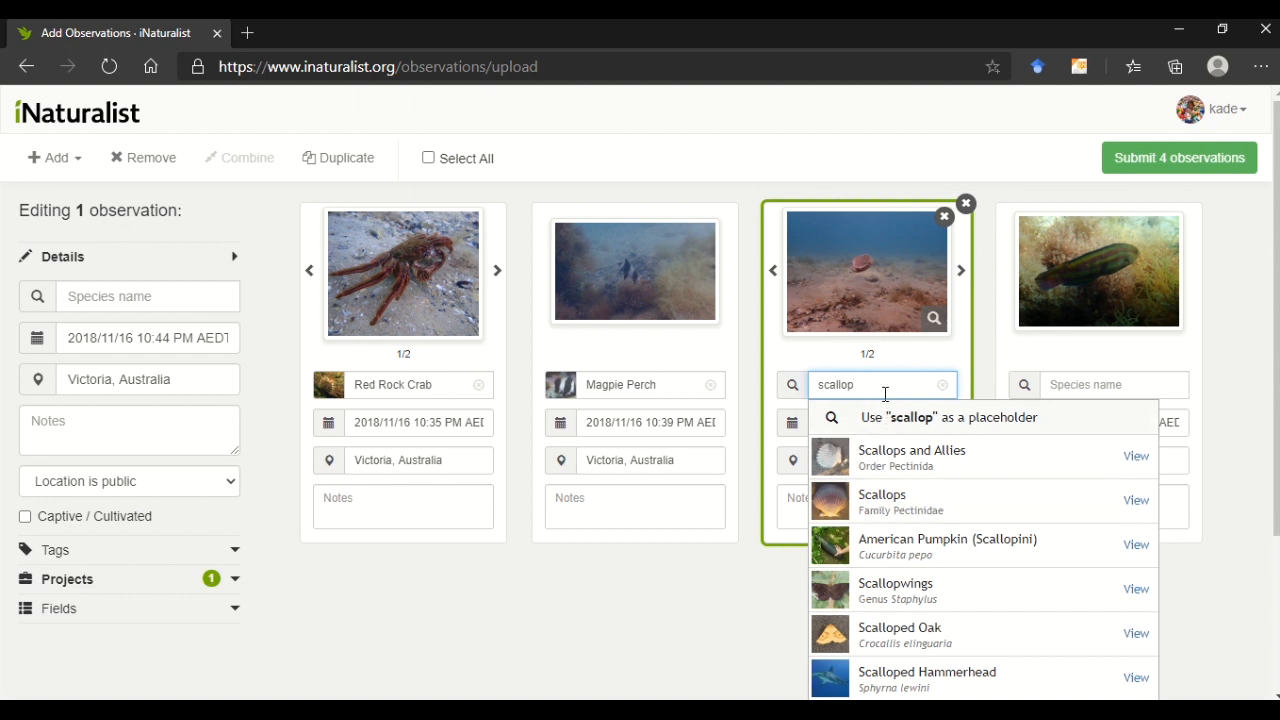
key("BackSpace")
key("BackSpace")
key("BackSpace")
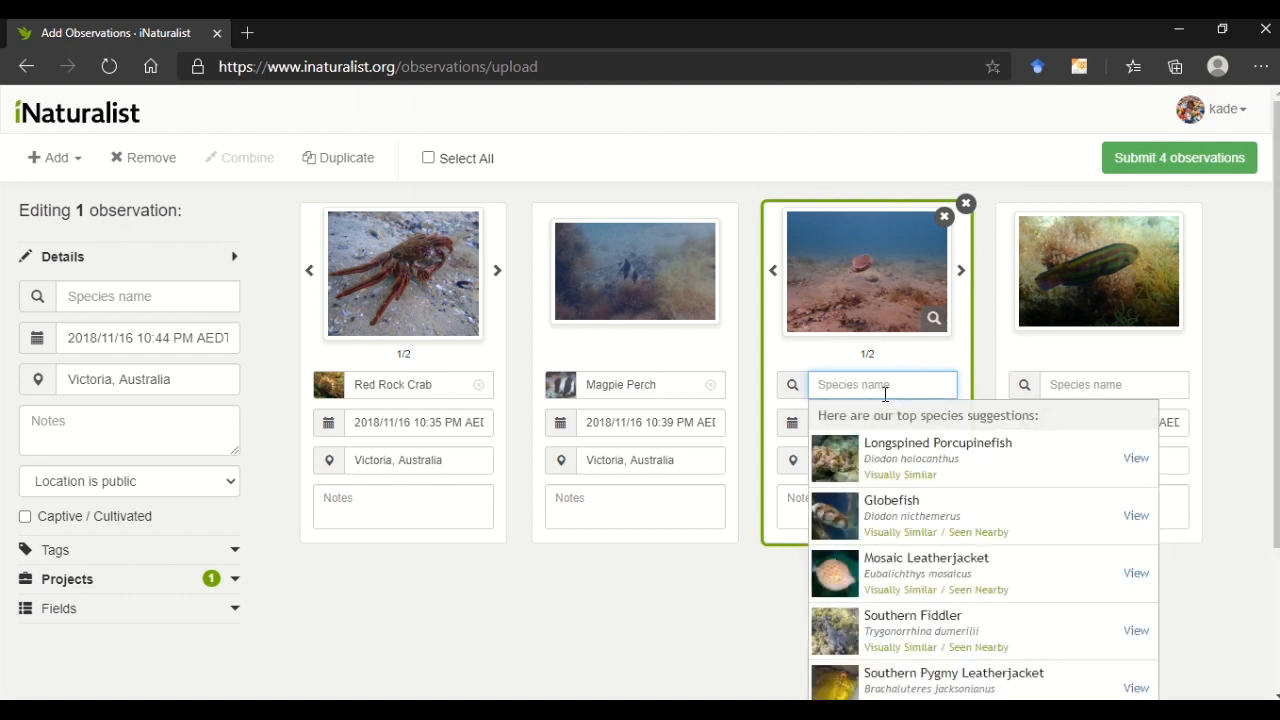
type("pecten fumatus")
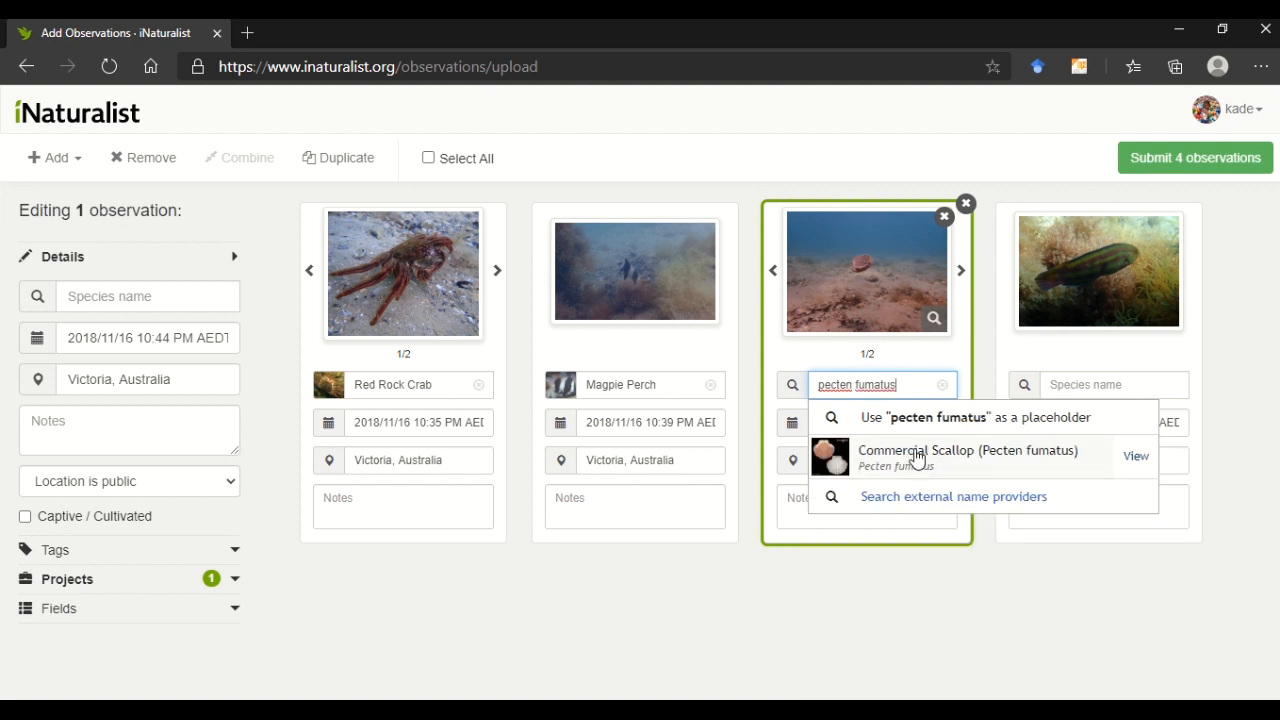
left_click(914, 452)
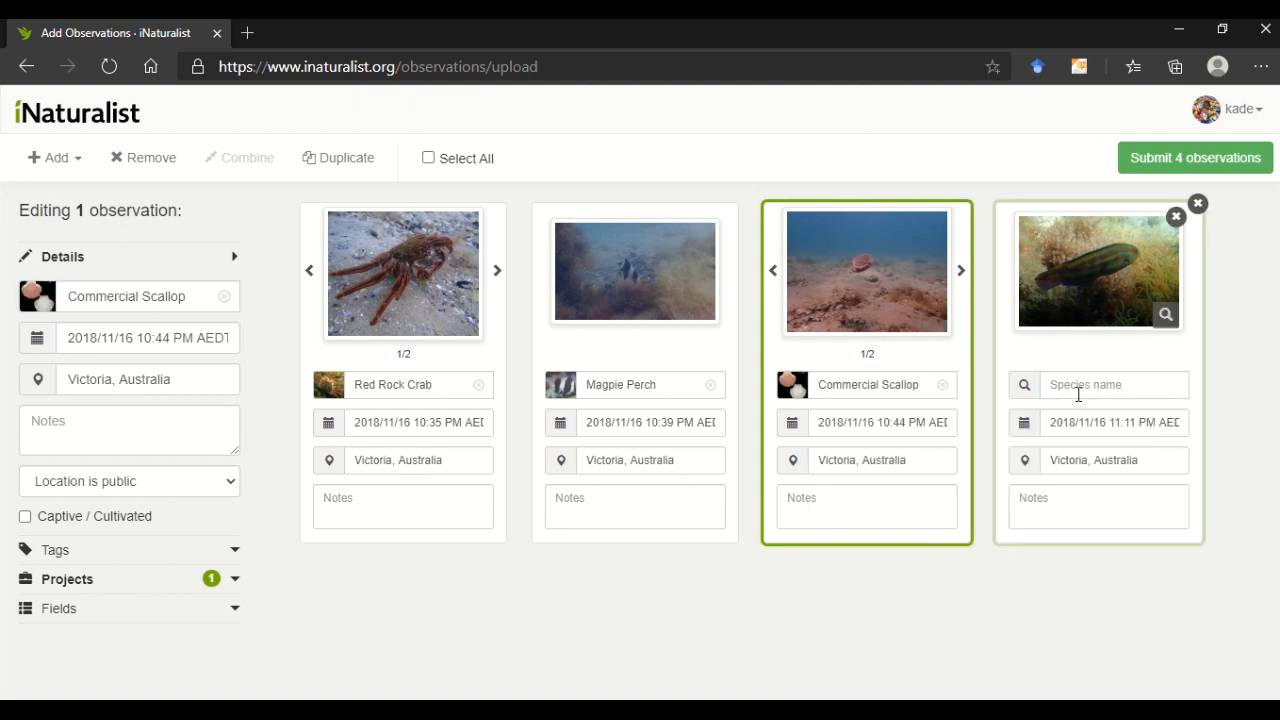
Step: Identify the fourth observation as Senator Wrasse, submit all four observations and review them in the observations list
left_click(1078, 394)
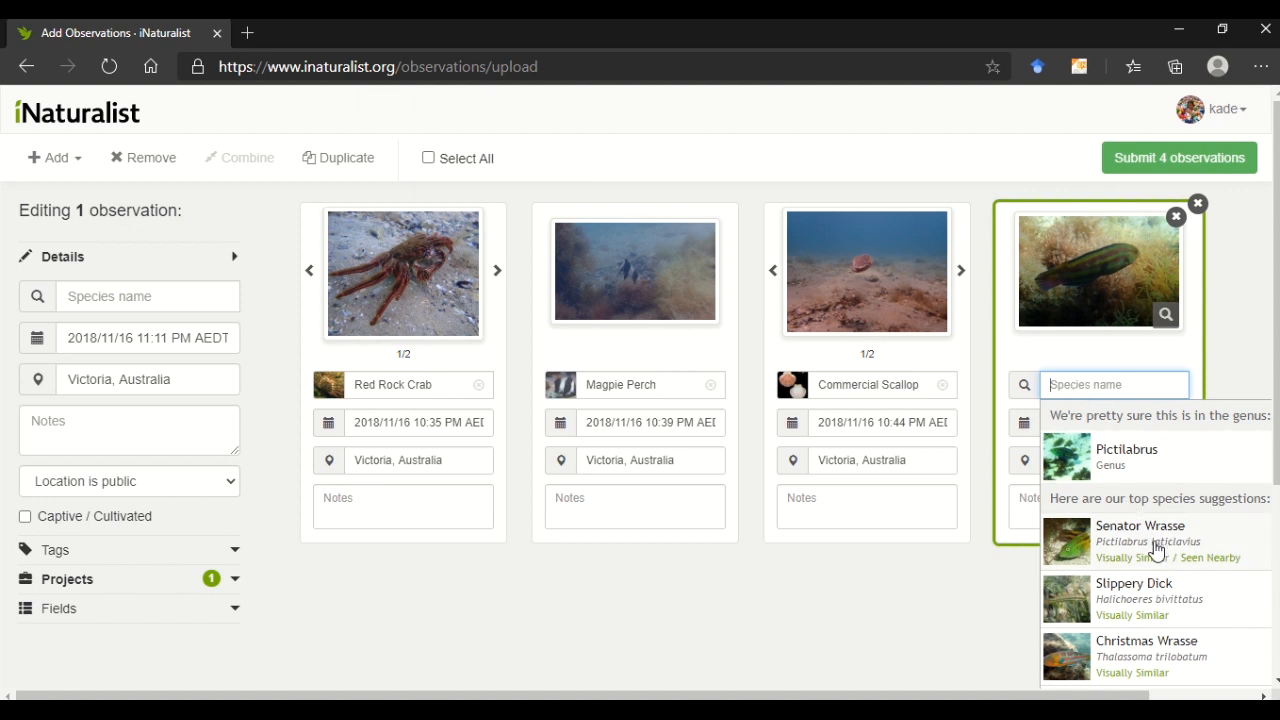
left_click(1157, 549)
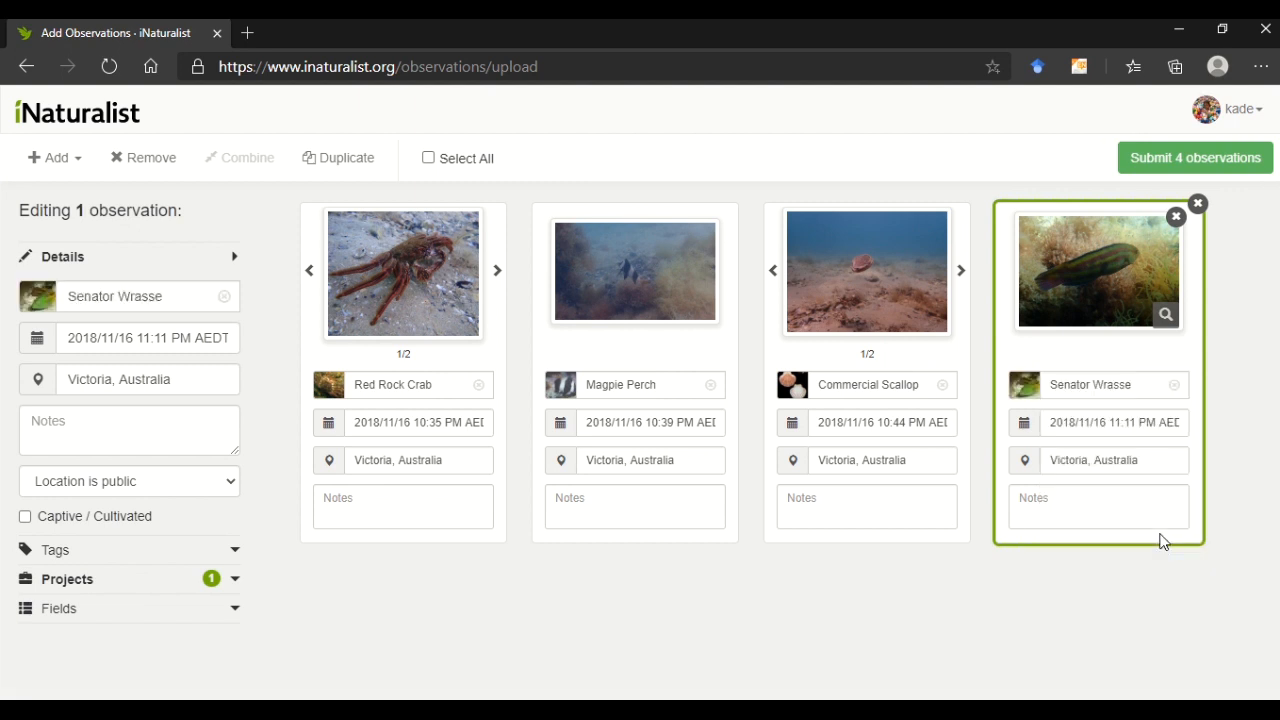
left_click(1170, 160)
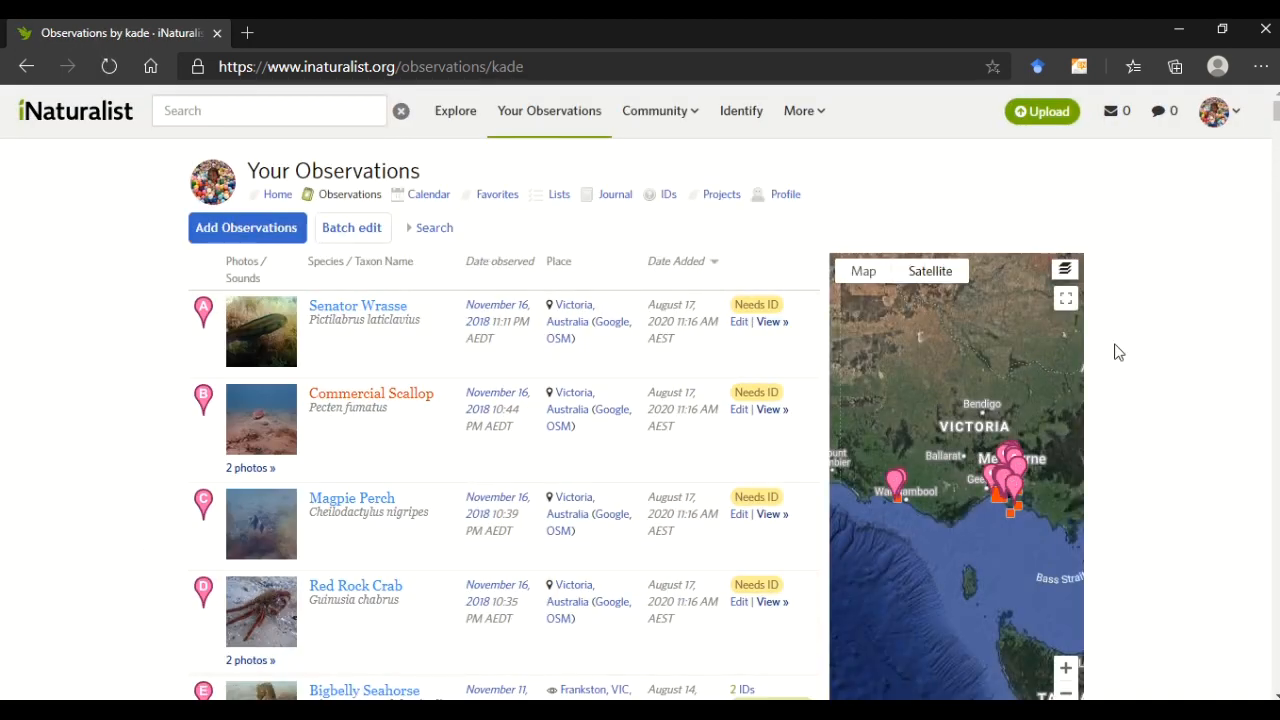
scroll(738, 424, "down", 5)
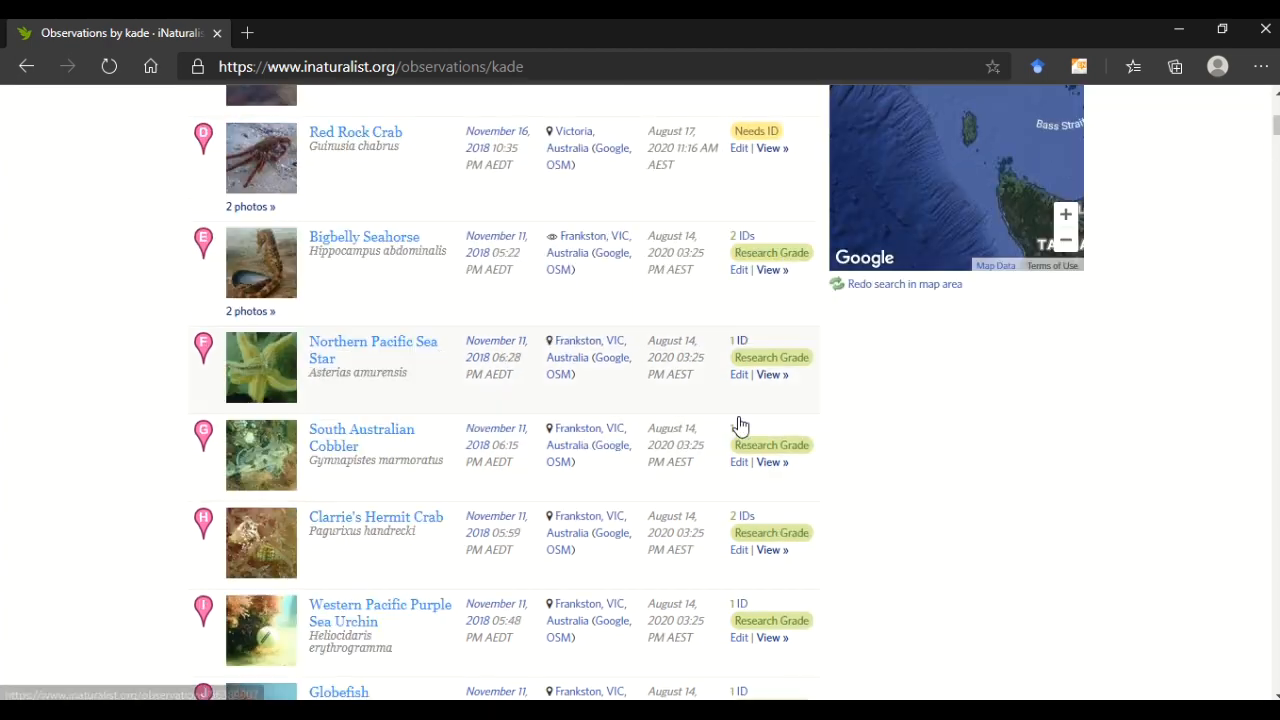
Step: Examine the identification counts and quality grade of the newly added and earlier observations in the observations list
scroll(738, 423, "down", 2)
scroll(738, 421, "up", 5)
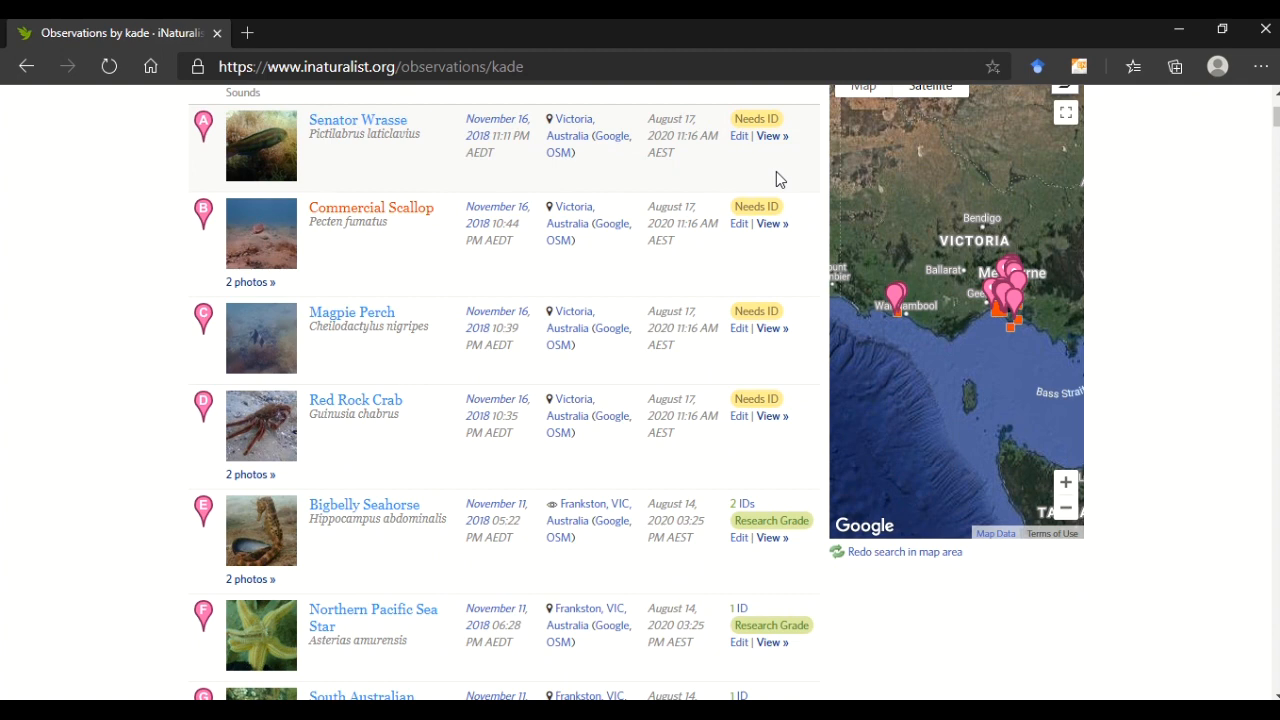
scroll(776, 200, "down", 3)
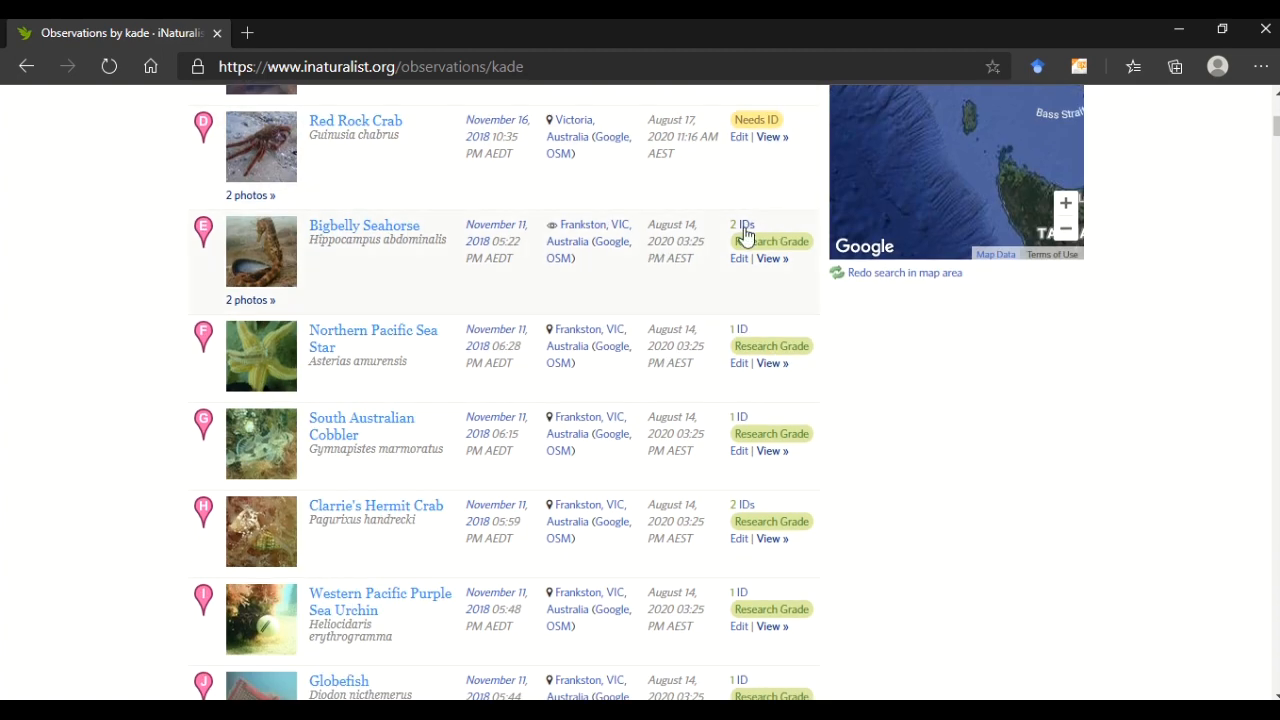
scroll(766, 246, "down", 6)
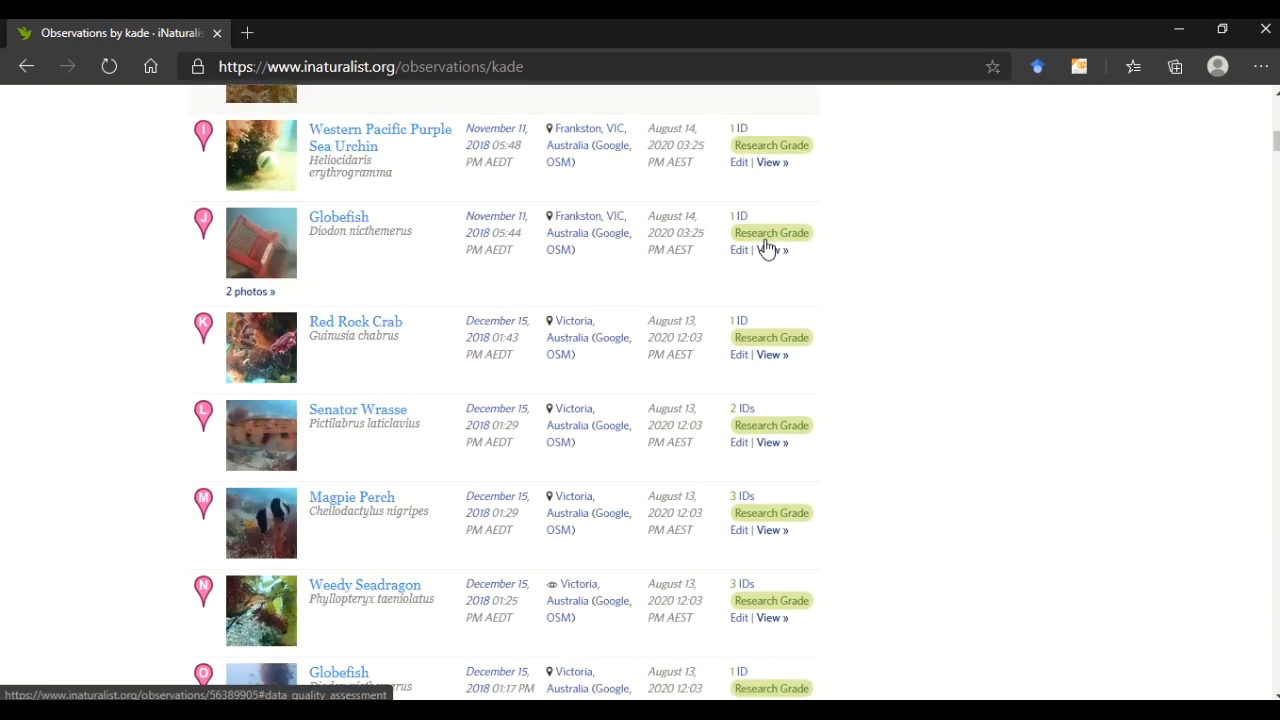
scroll(766, 246, "down", 2)
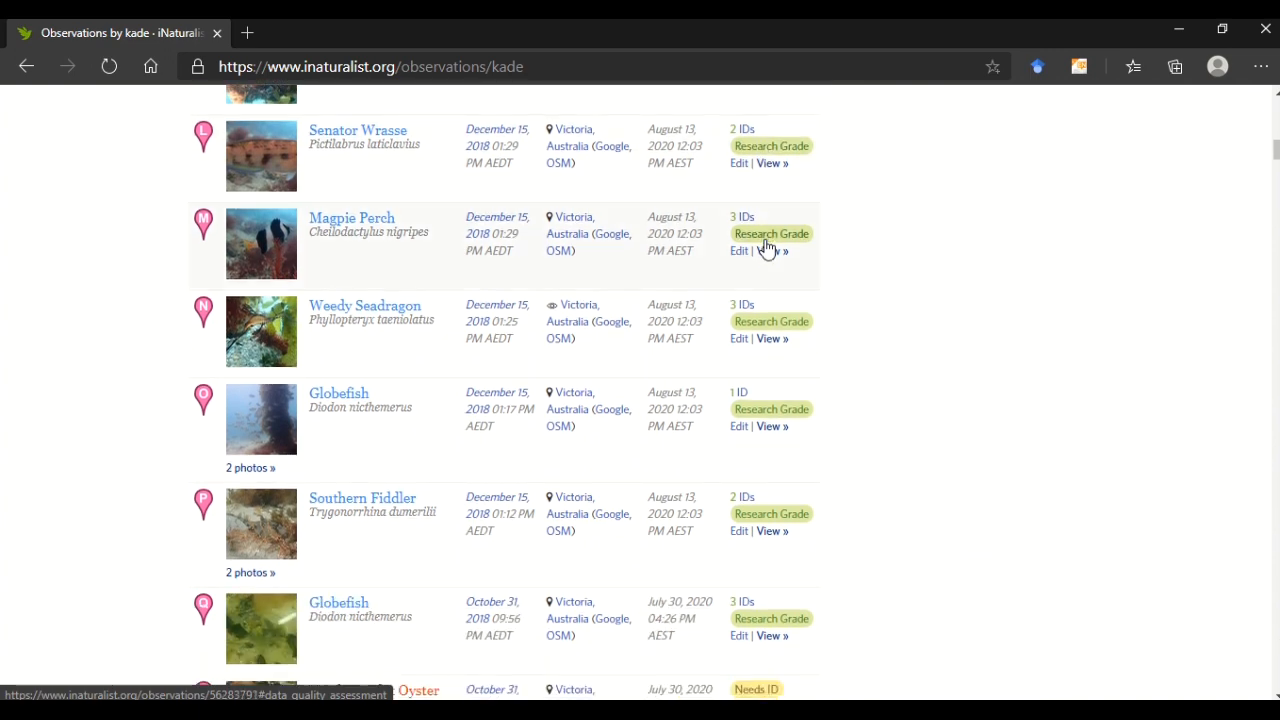
scroll(766, 246, "down", 2)
scroll(766, 246, "up", 10)
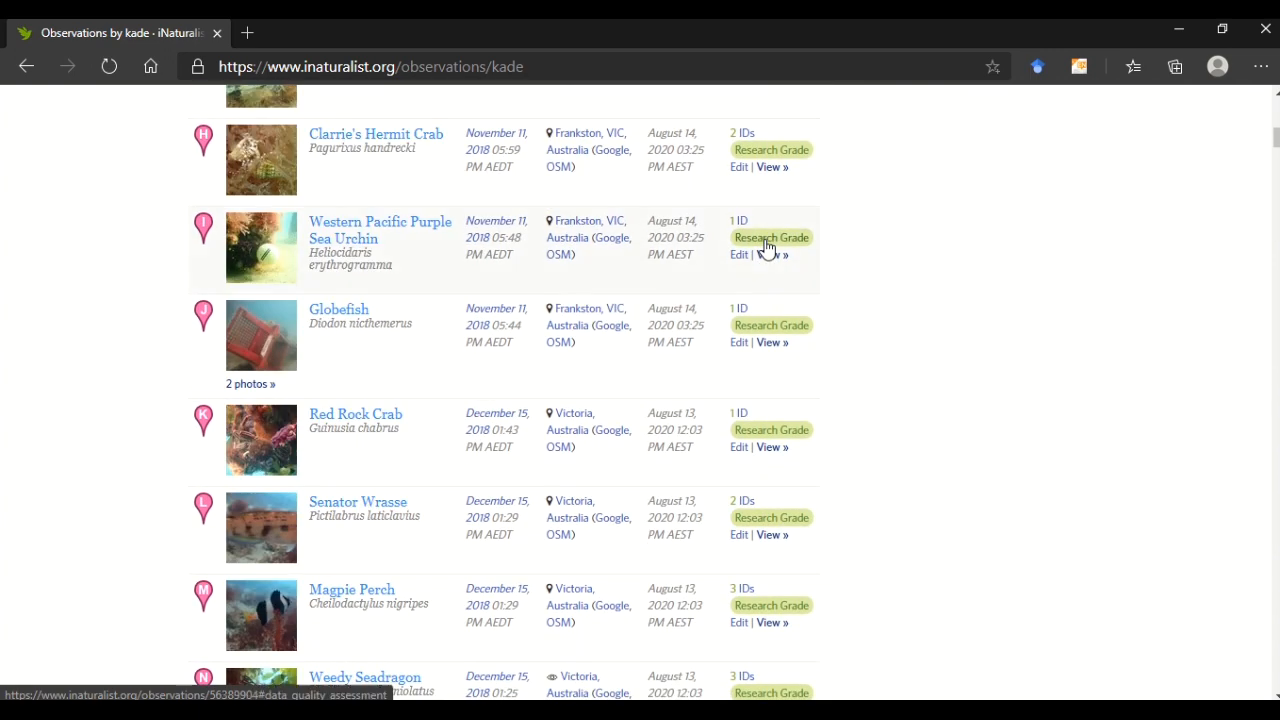
scroll(770, 260, "up", 4)
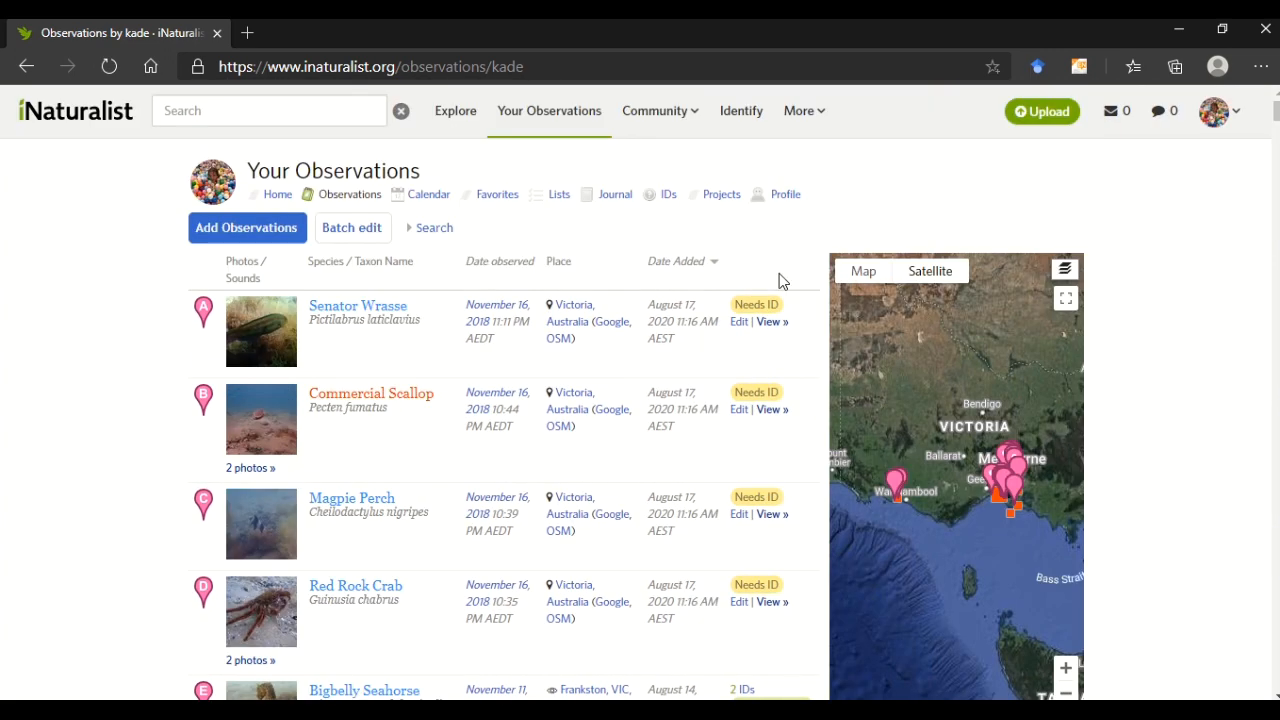